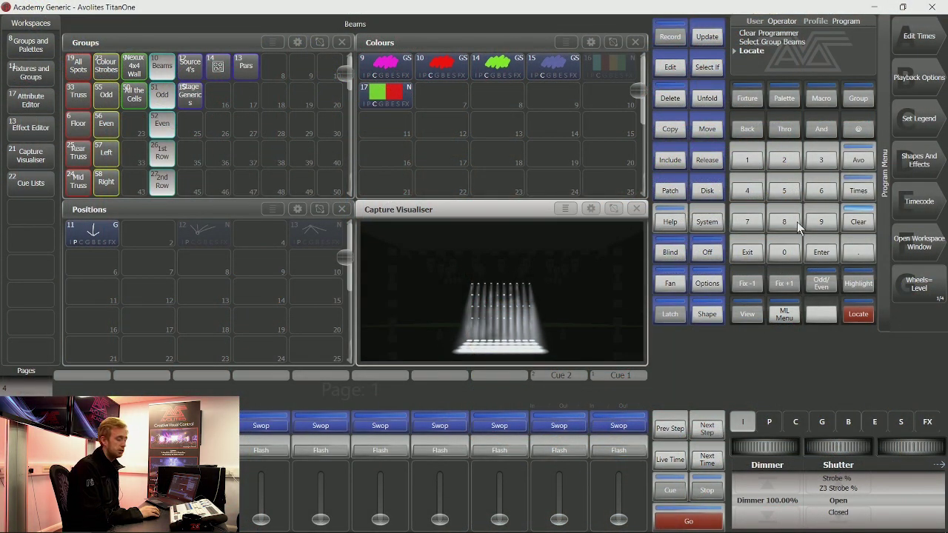
Step: Run Cue 1 on the last playback, clear the programmer, then take the fader fully down
drag(625, 519, 619, 474)
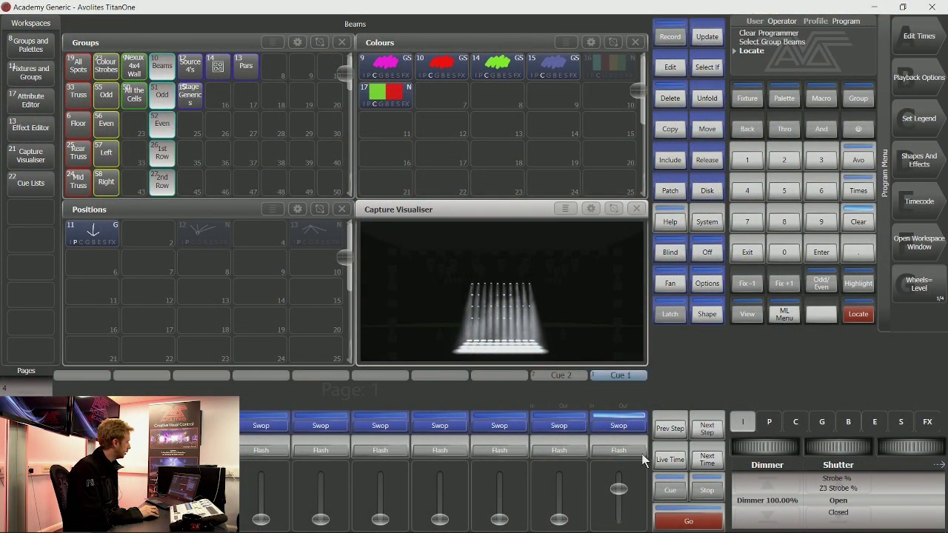
click(863, 226)
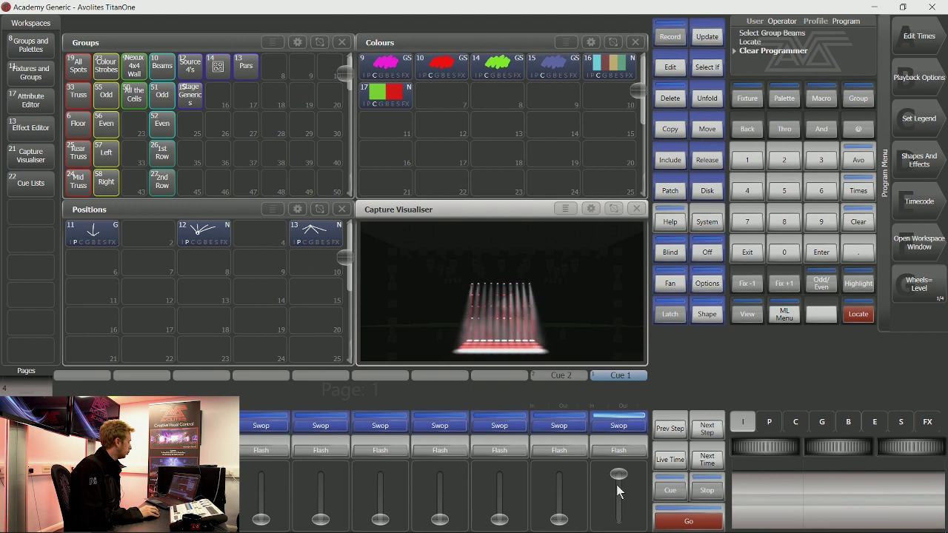
mouse_move(620, 474)
mouse_down()
mouse_move(622, 490)
mouse_move(621, 474)
mouse_up()
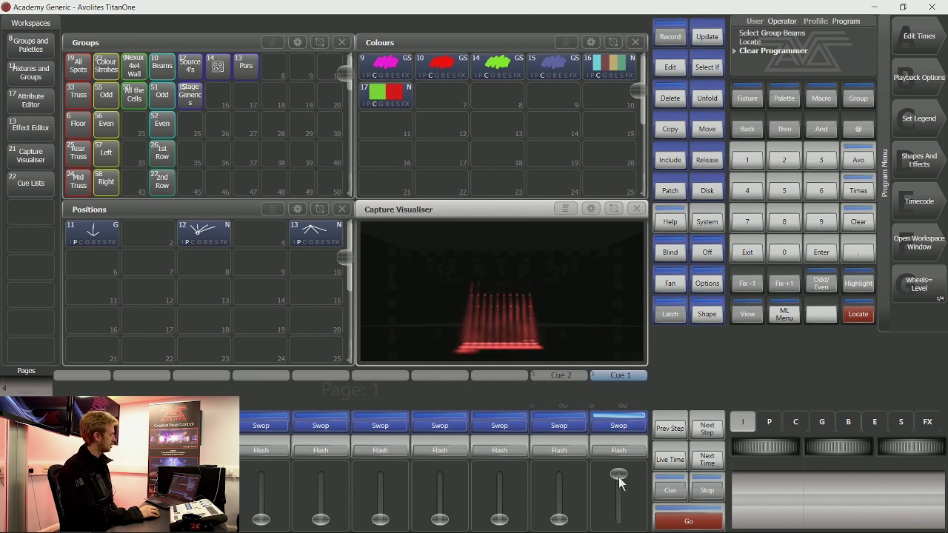
drag(621, 474, 619, 530)
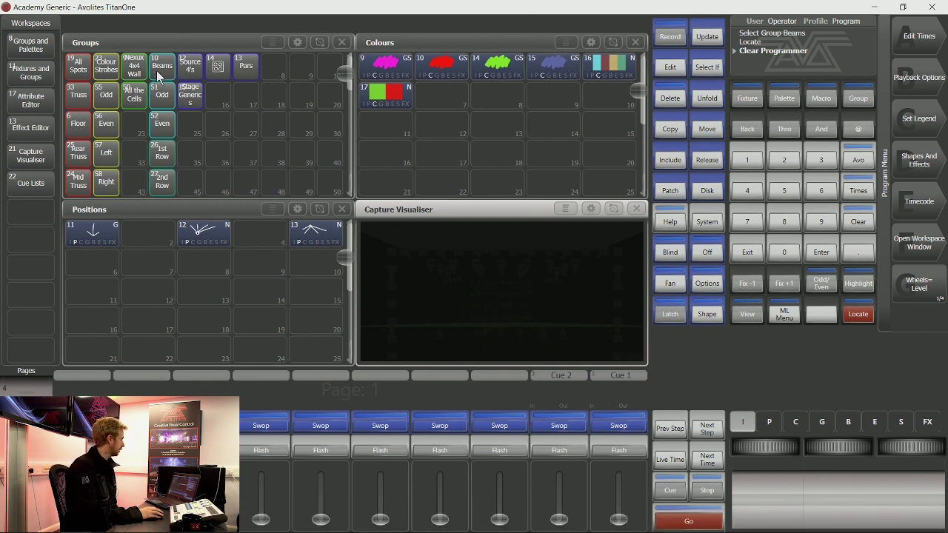
Step: Locate the Beams group at full and create a new pixel map effect
click(156, 71)
click(859, 314)
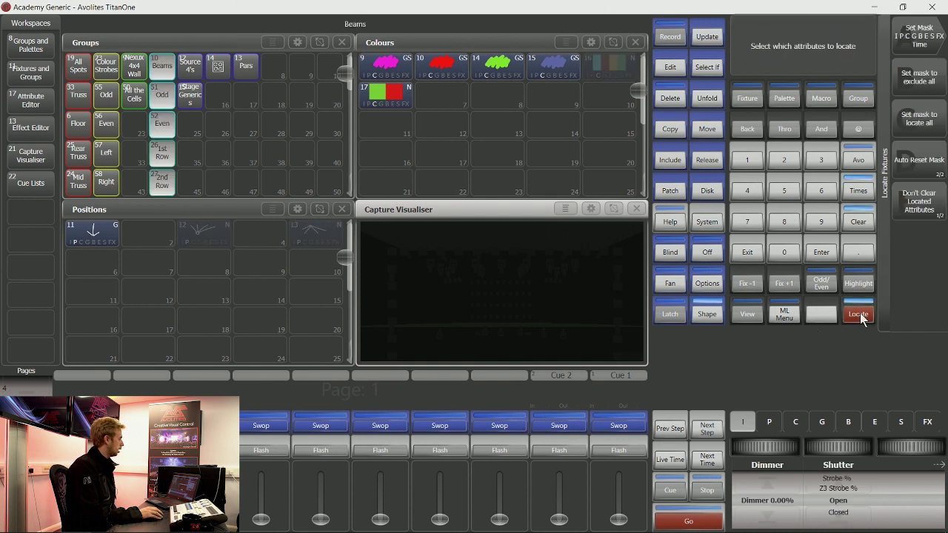
click(860, 314)
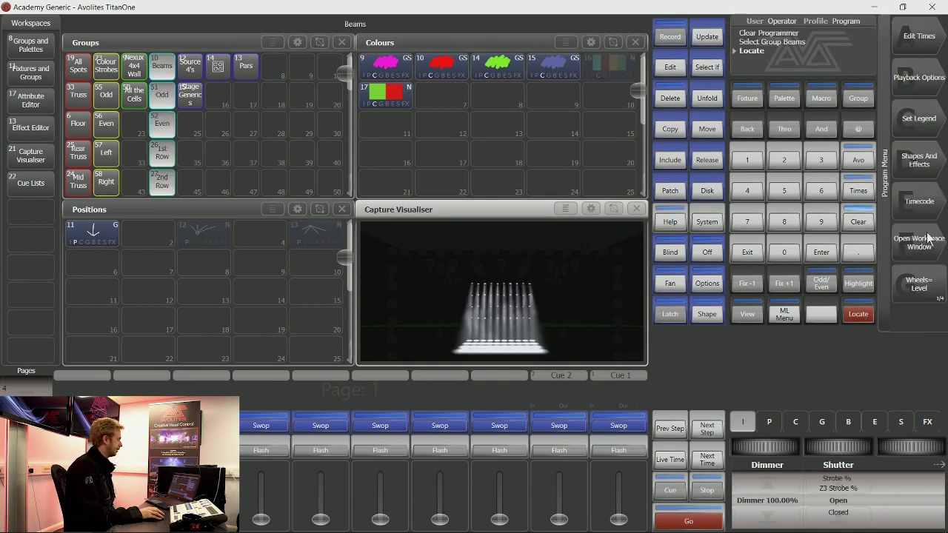
click(925, 163)
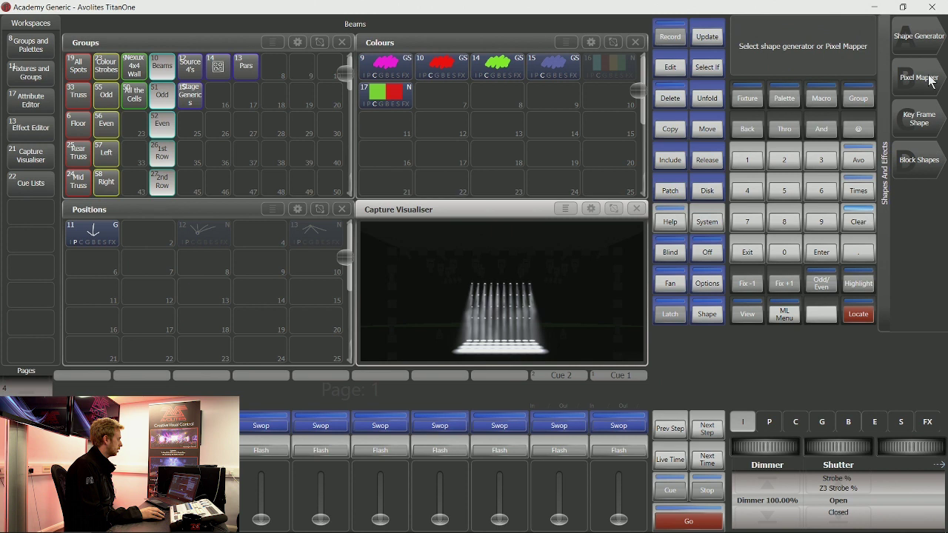
click(926, 78)
click(926, 41)
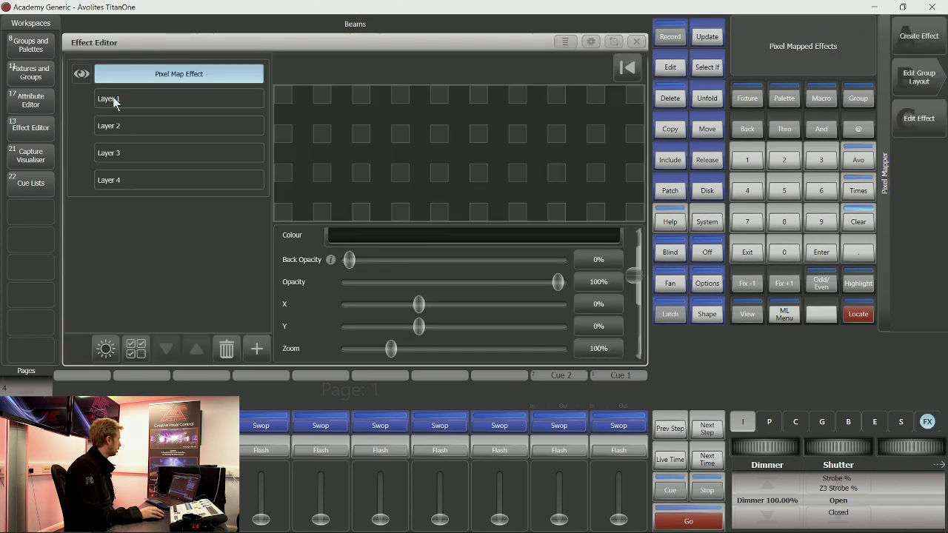
Step: Add a Block shape to Layer 1 and set the layer colour to red
click(115, 100)
click(256, 348)
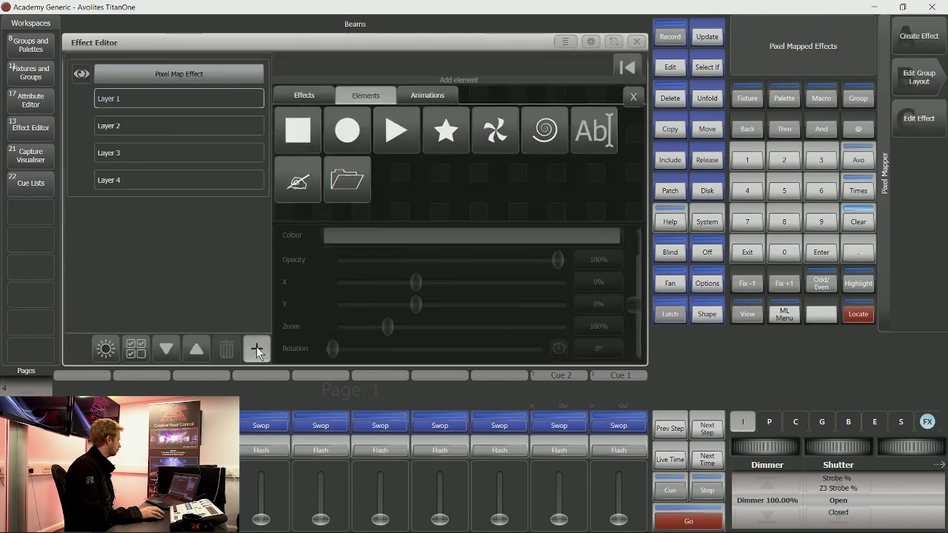
click(302, 121)
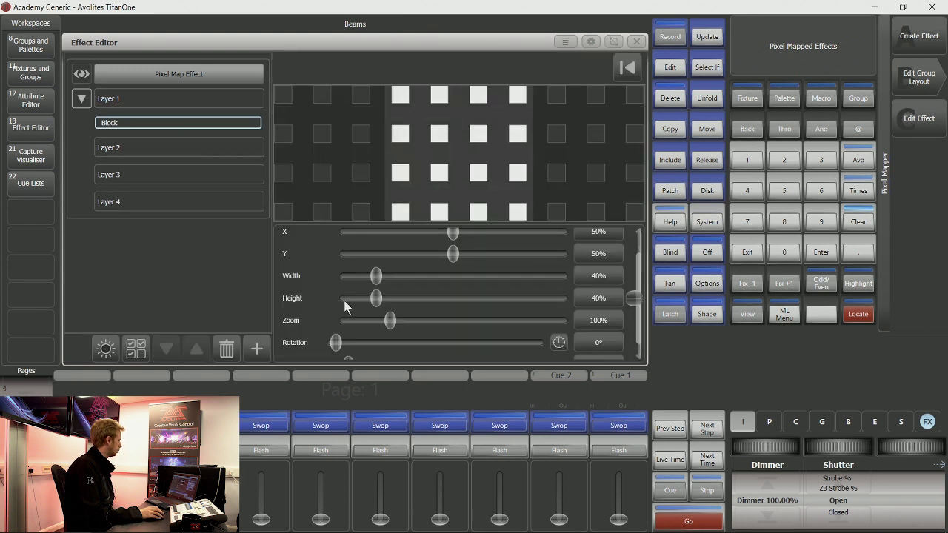
scroll(344, 300, up, 1)
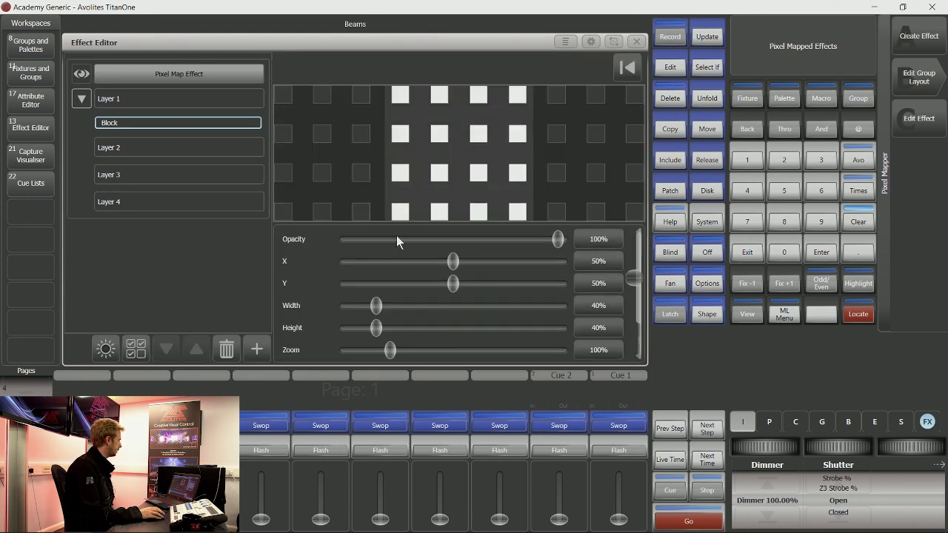
click(204, 98)
click(453, 267)
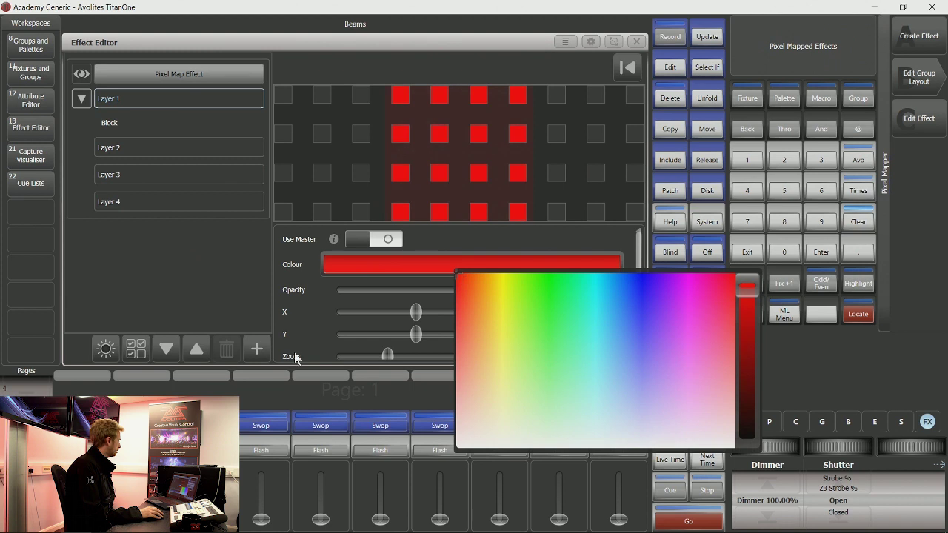
click(257, 348)
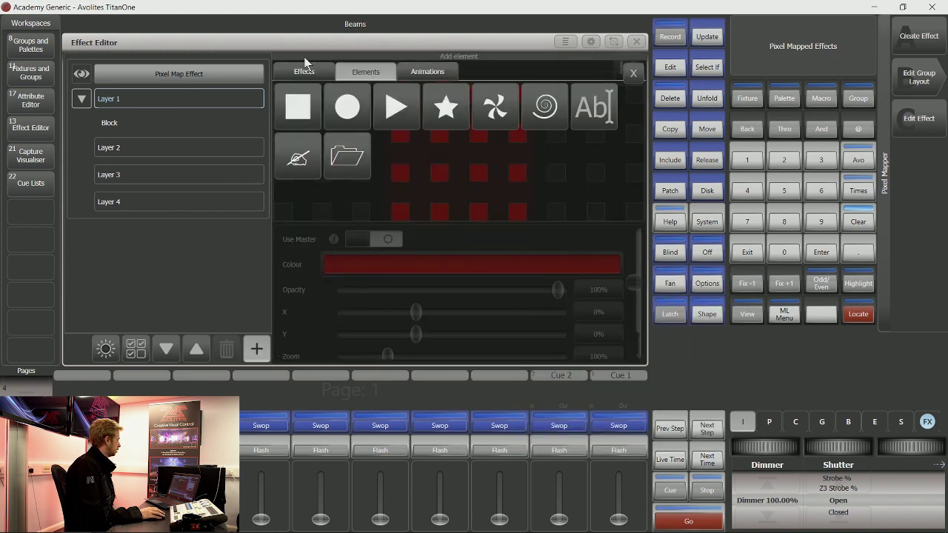
click(202, 80)
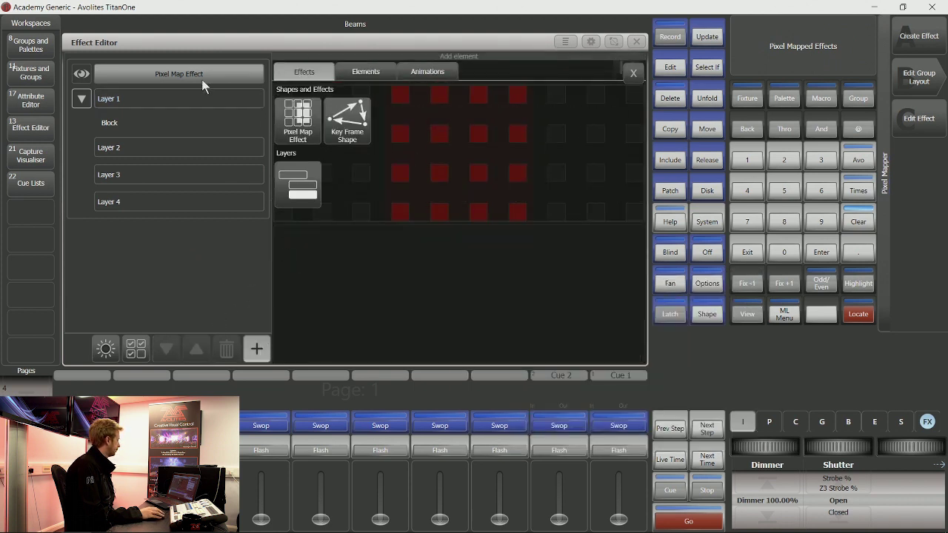
click(633, 74)
click(229, 91)
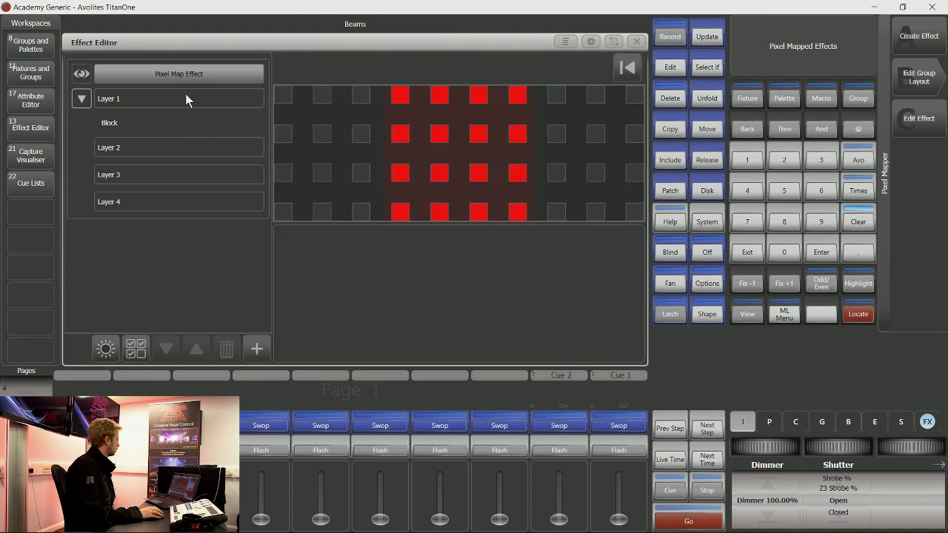
Step: Give the Block a Spin Animation, X position 49% and width 10%
click(111, 124)
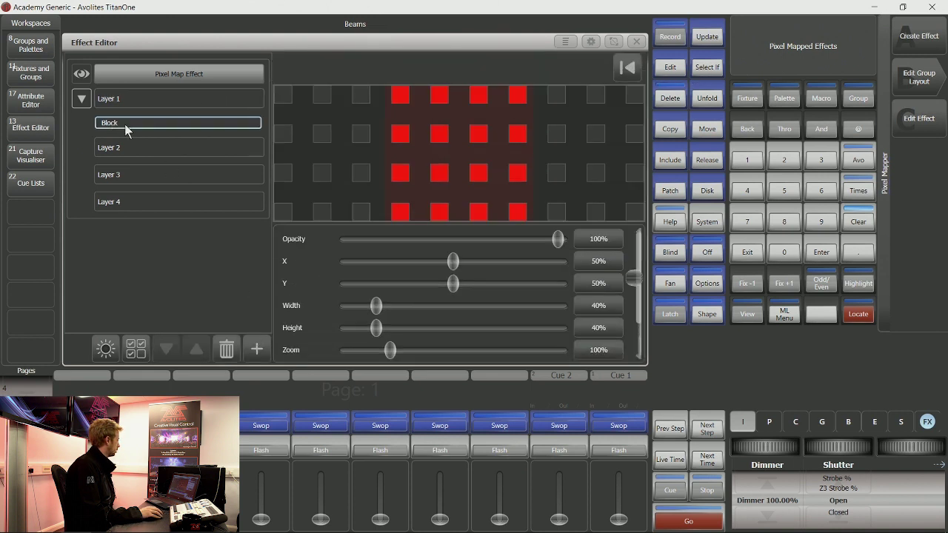
click(257, 349)
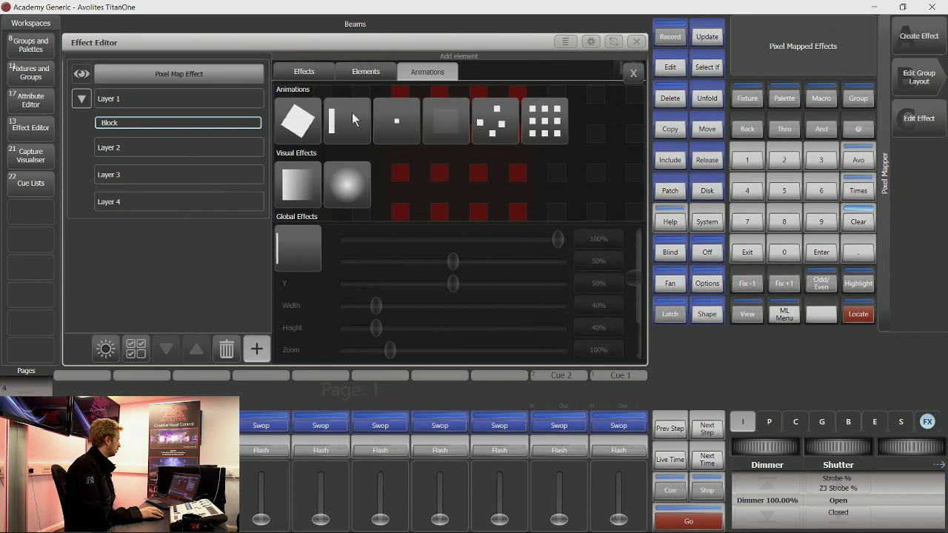
click(311, 123)
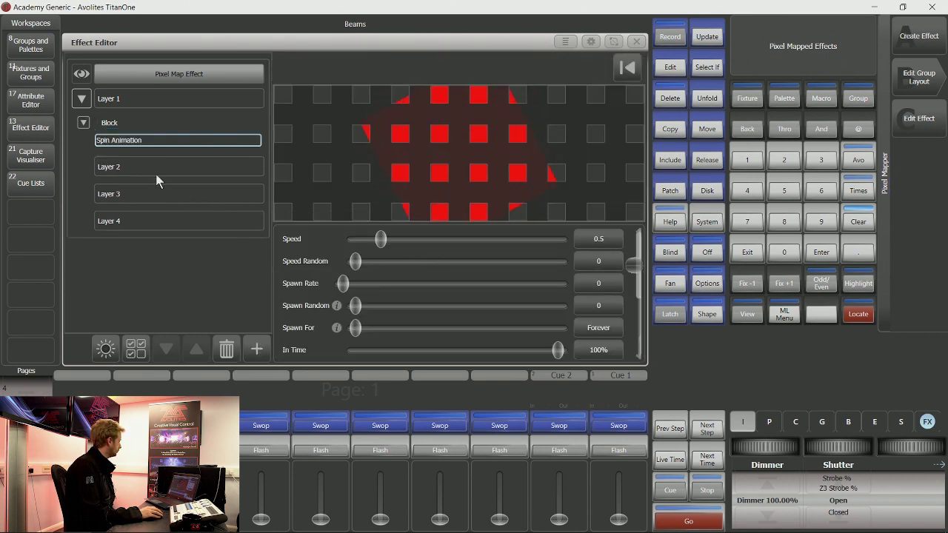
click(111, 122)
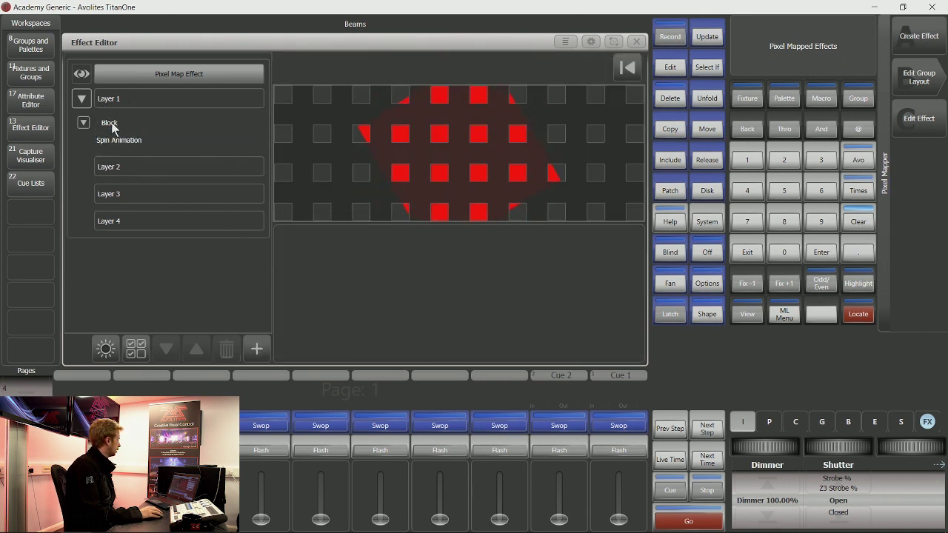
drag(453, 260, 451, 261)
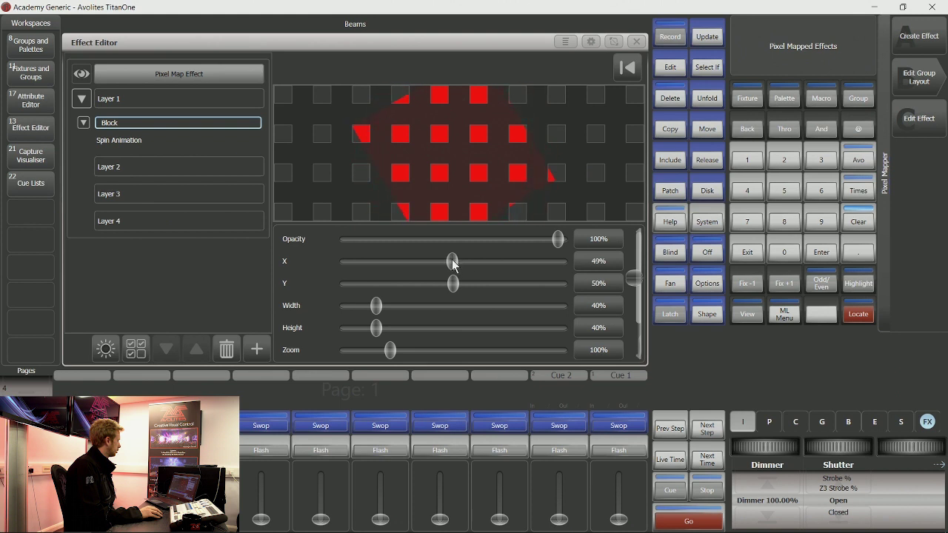
mouse_move(376, 307)
mouse_down()
mouse_move(350, 306)
mouse_move(389, 331)
mouse_move(471, 331)
mouse_up()
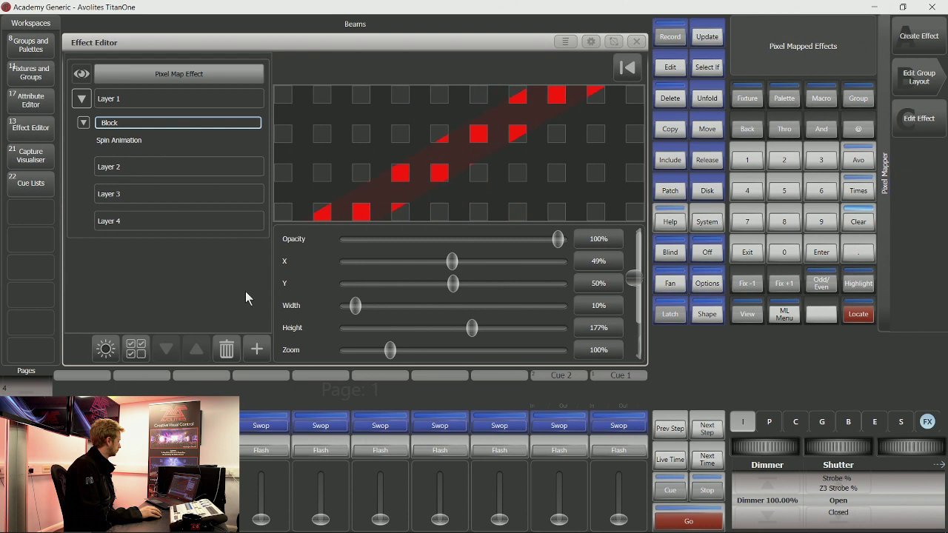
Step: Turn on Use Master for Layer 1 and record the effect as Cue 3 on the fifth playback
click(145, 103)
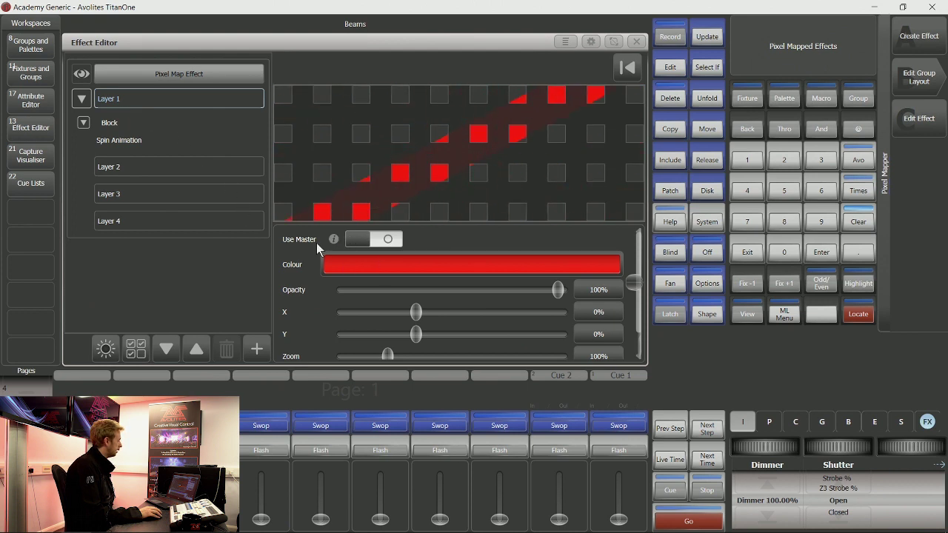
click(379, 241)
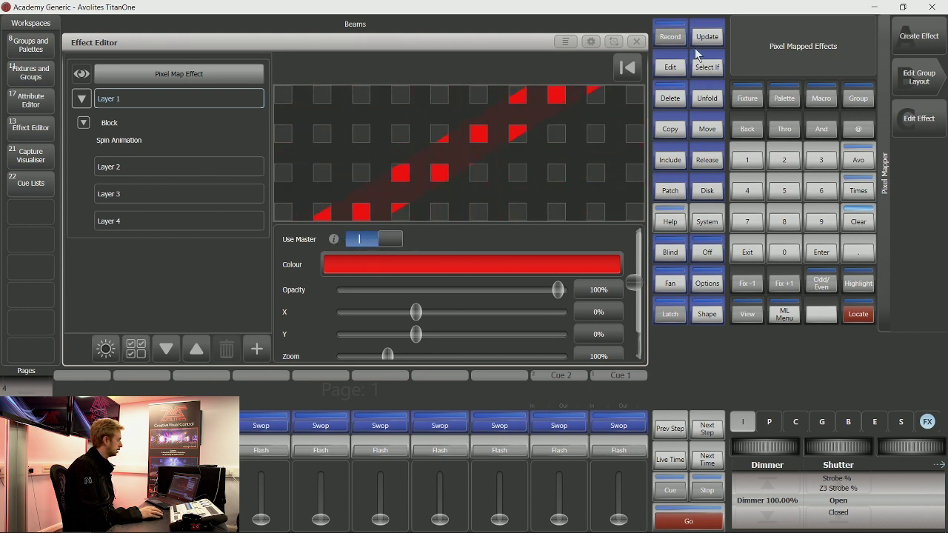
click(670, 37)
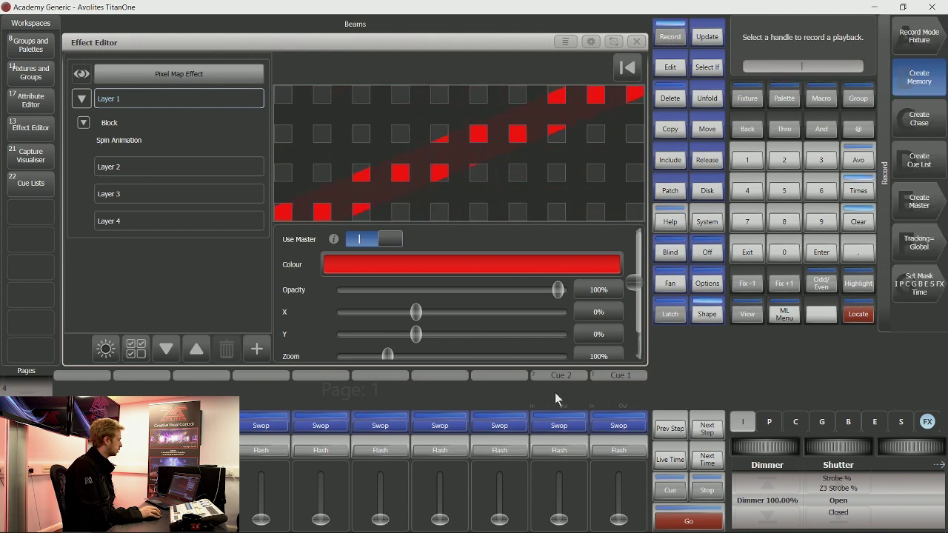
click(502, 409)
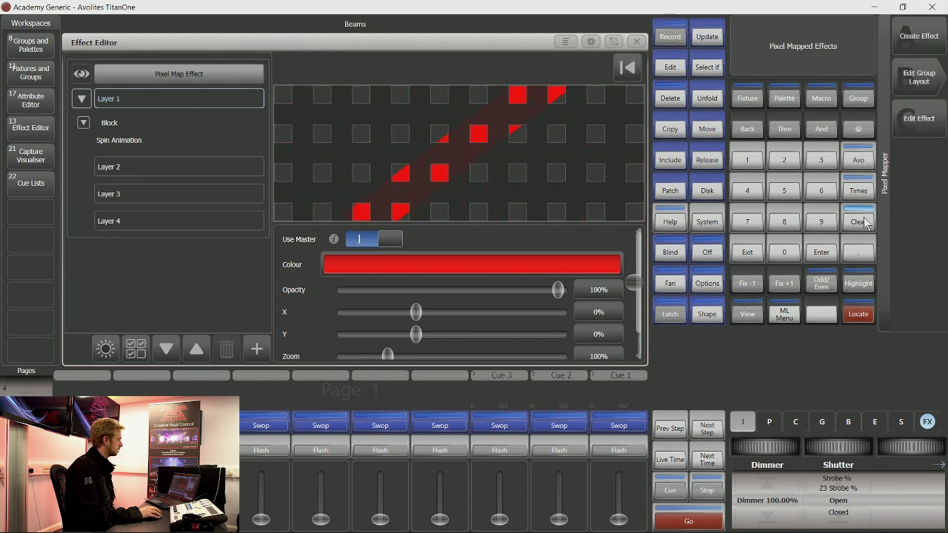
Step: Exit the Effect Editor, preview Cue 3 by flashing and raising its fader, then fade it out
click(742, 256)
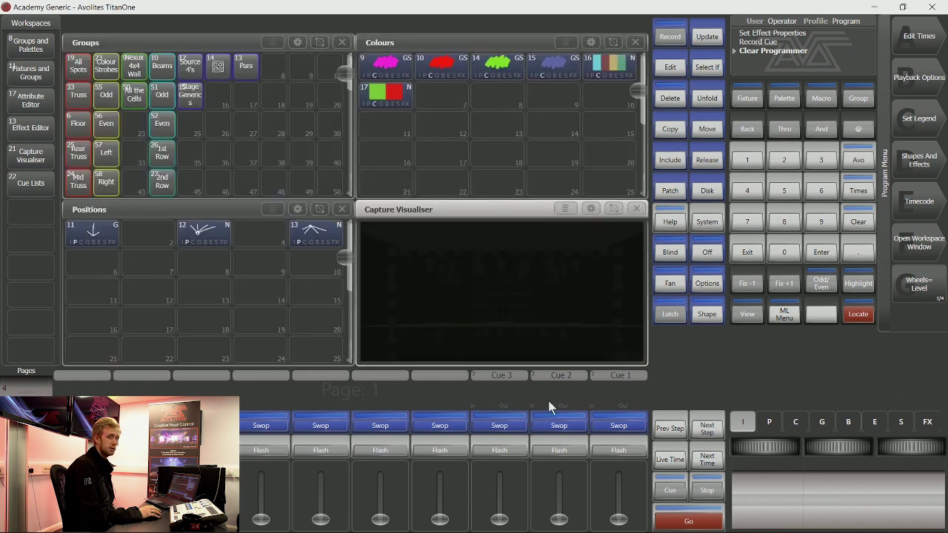
click(498, 427)
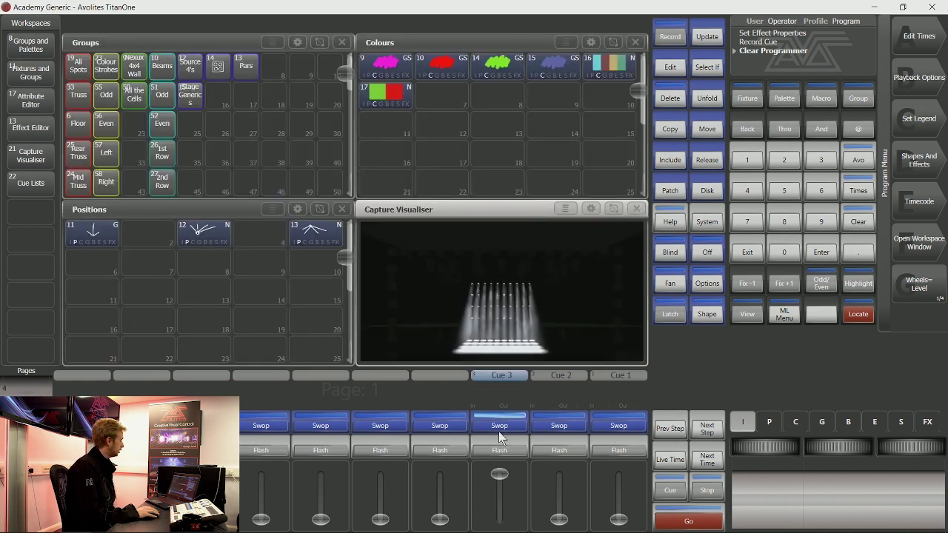
drag(500, 518, 491, 443)
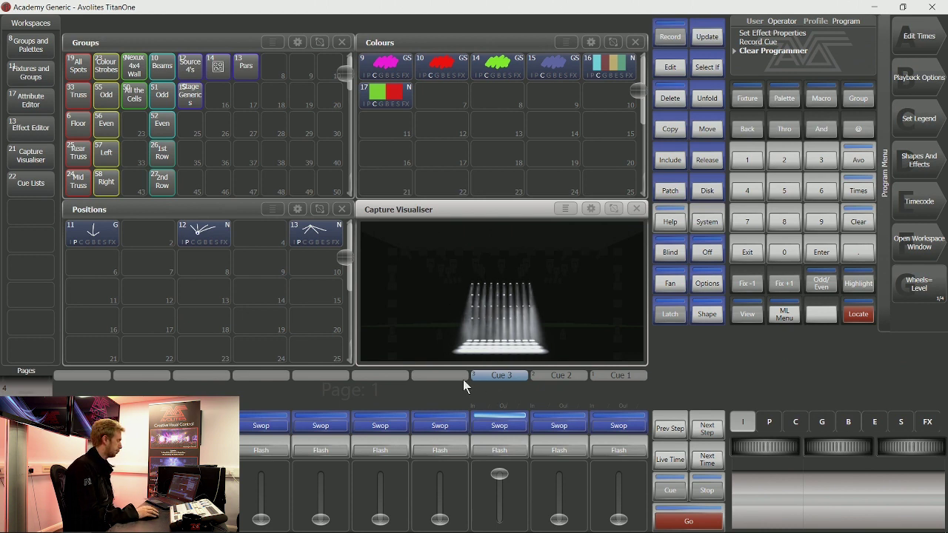
drag(497, 480, 500, 518)
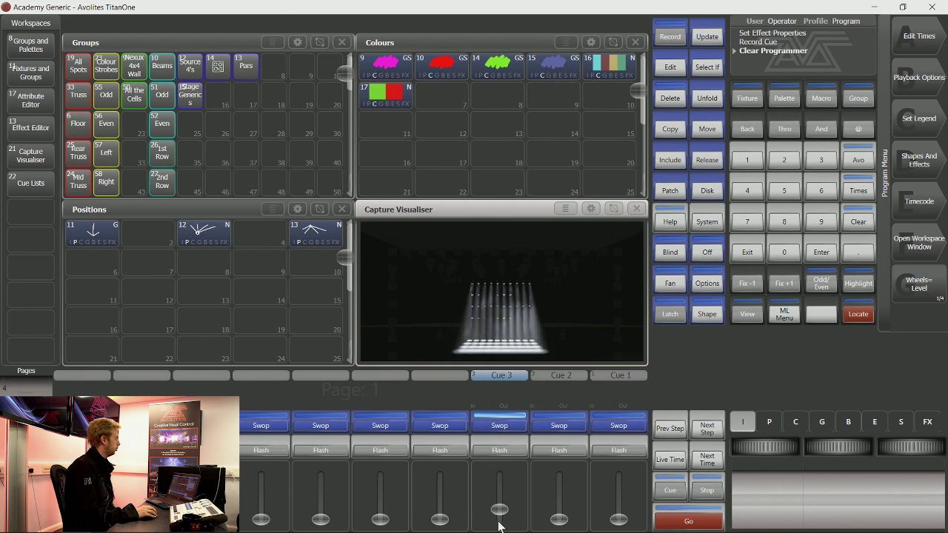
Step: Record a Pixel Mapper Layer 1 master onto playback 4 as FX Layer 1
click(669, 36)
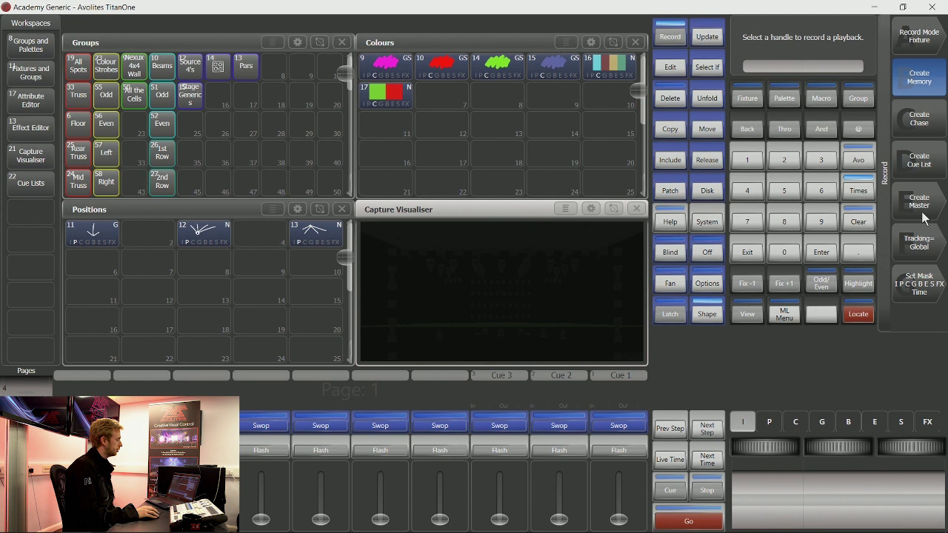
click(933, 210)
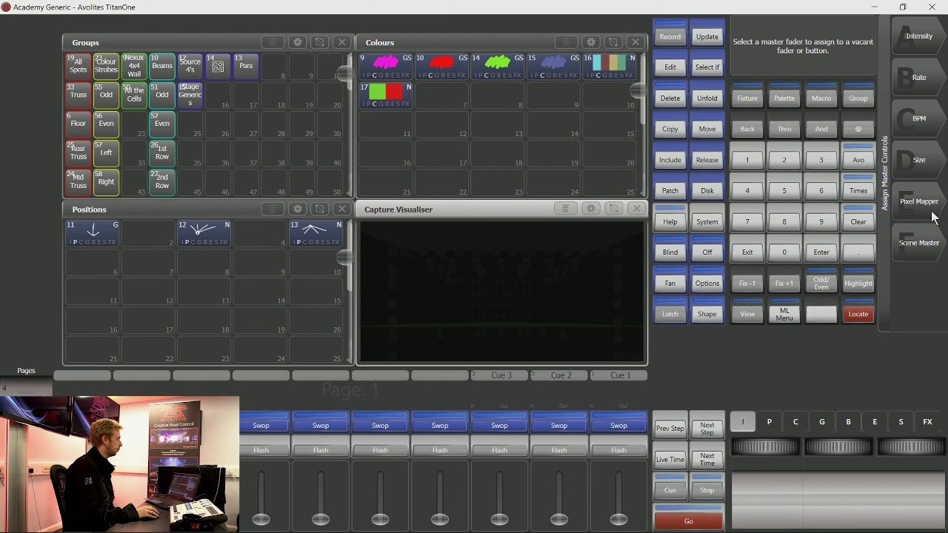
click(933, 215)
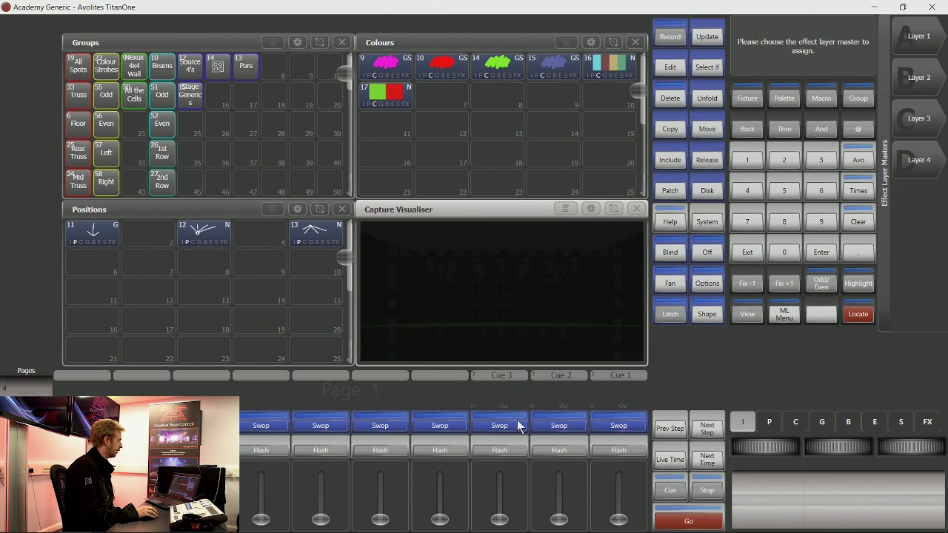
click(922, 46)
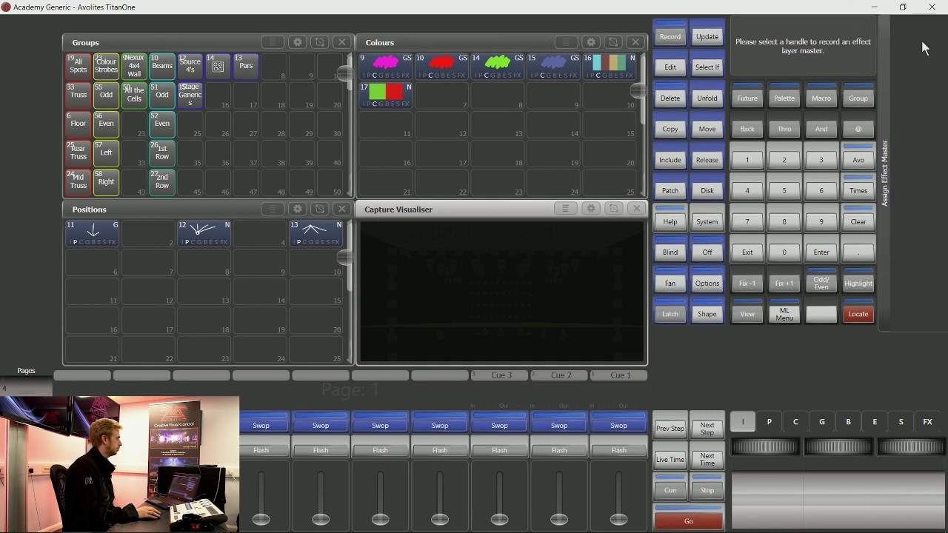
click(441, 419)
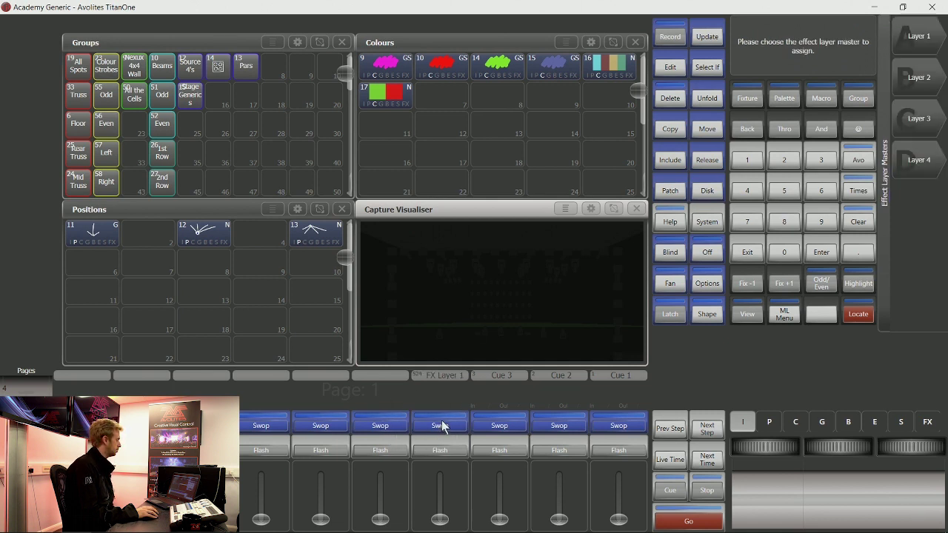
click(859, 160)
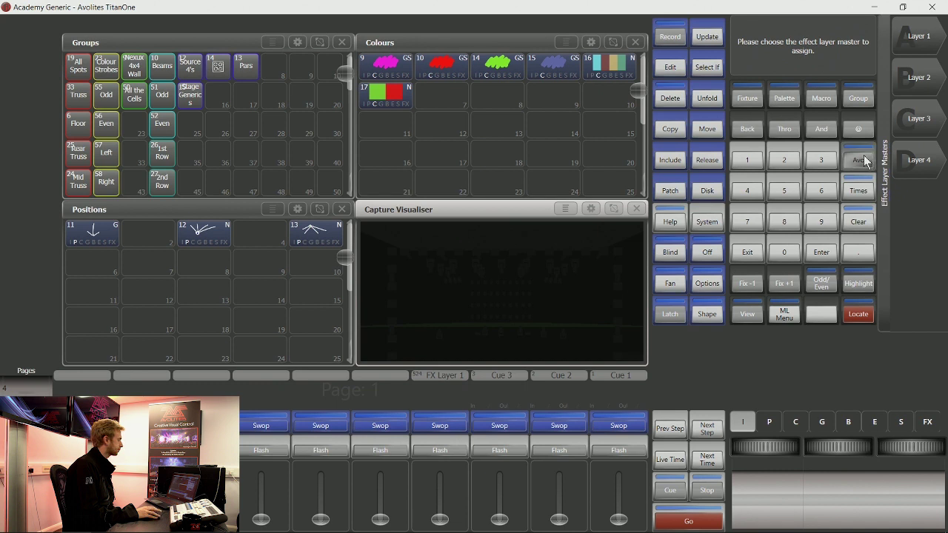
click(749, 252)
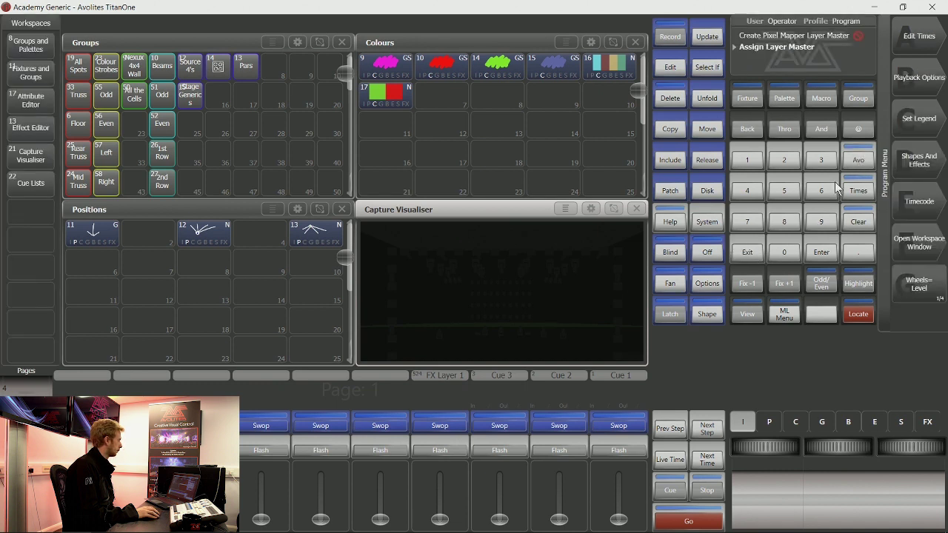
Step: Raise Cue 3 to full and FX Layer 1 partway, then select the Layer 1 master for editing
drag(485, 517, 494, 474)
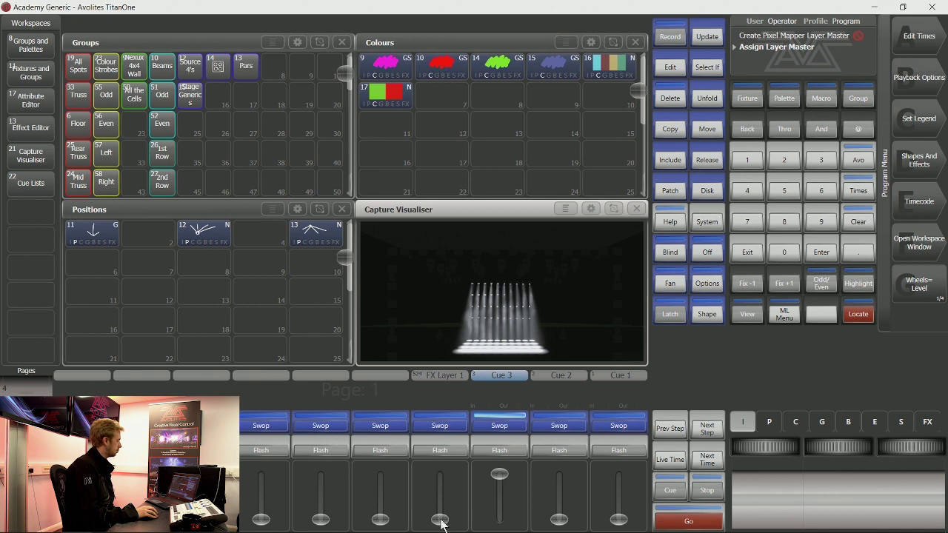
drag(440, 521, 445, 480)
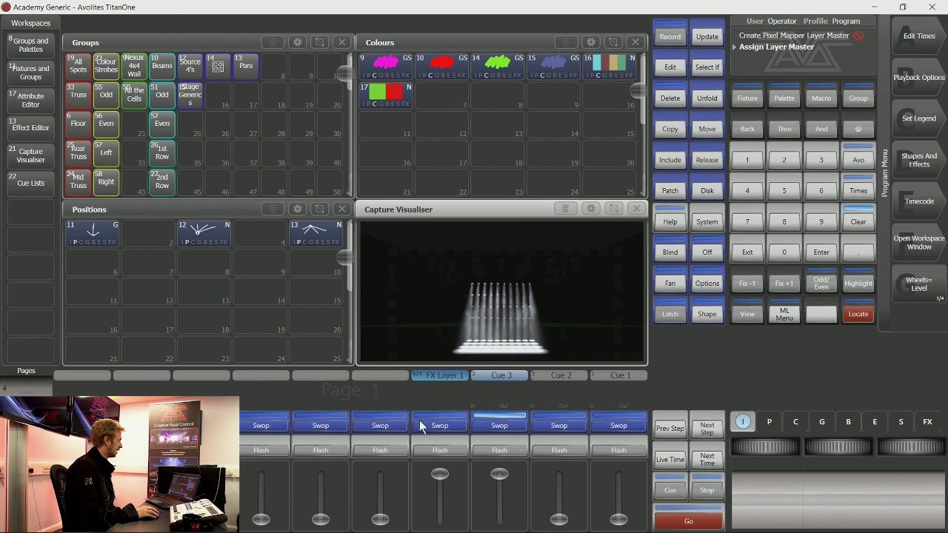
click(447, 422)
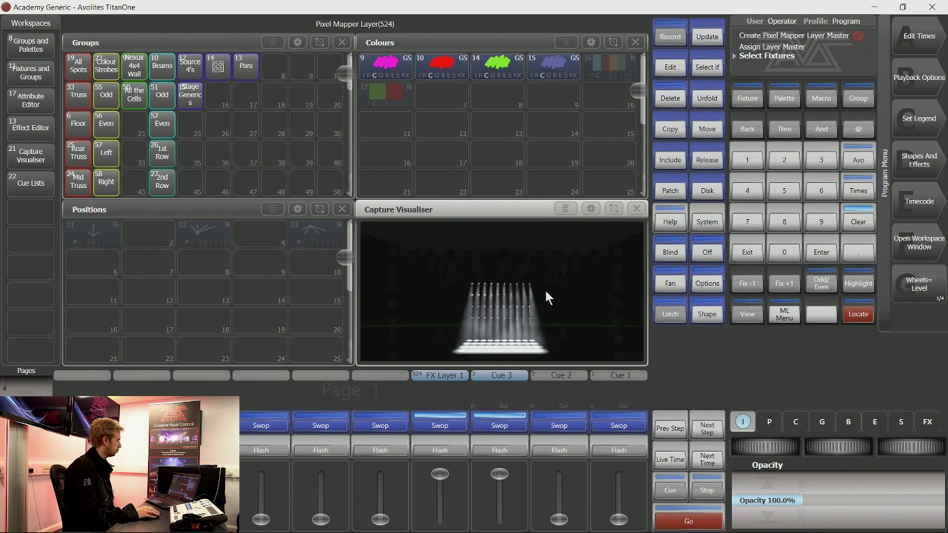
Step: Colour the FX Layer 1 master with red palette 10, then green palette 14 over a 3 s fade
click(445, 69)
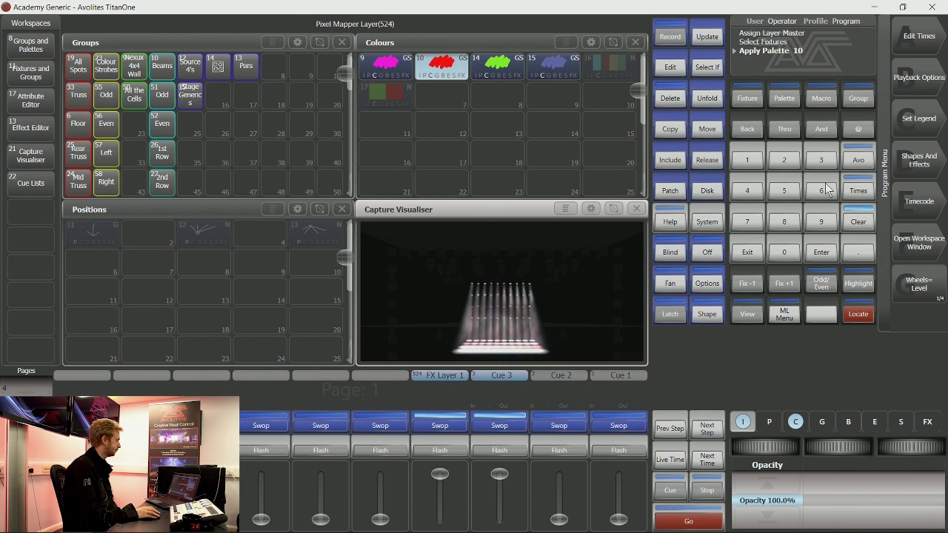
click(822, 157)
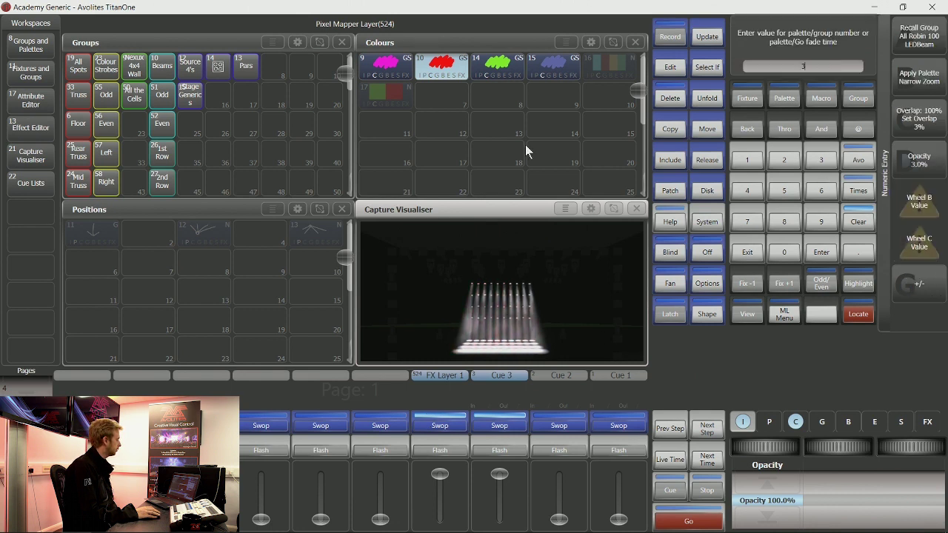
click(496, 67)
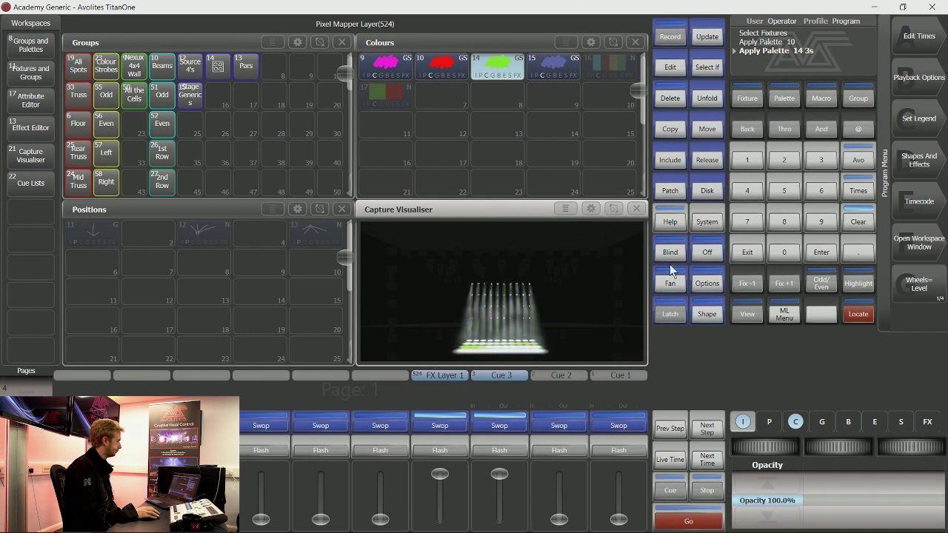
Step: Bring the layer master opacity to 0% and fade Cue 3 out
mouse_move(442, 475)
mouse_down()
mouse_move(441, 519)
mouse_move(441, 474)
mouse_up()
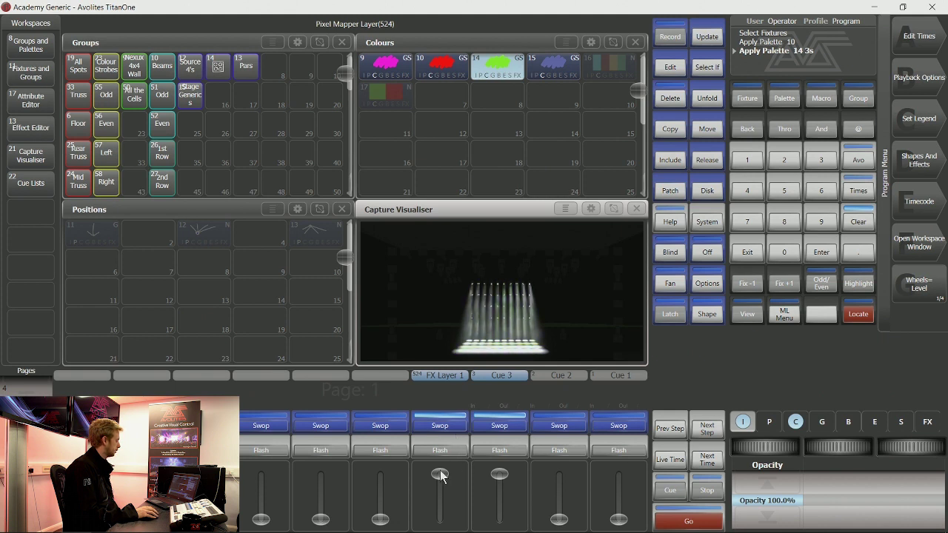
drag(440, 474, 440, 519)
drag(504, 518, 503, 520)
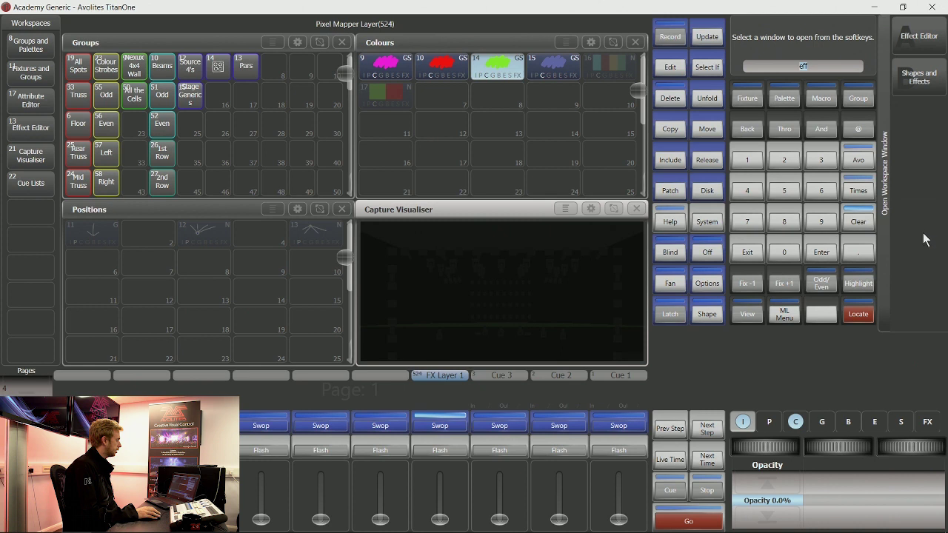
Step: Place the Shapes and Effects window where Positions was and clear the programmer
click(930, 92)
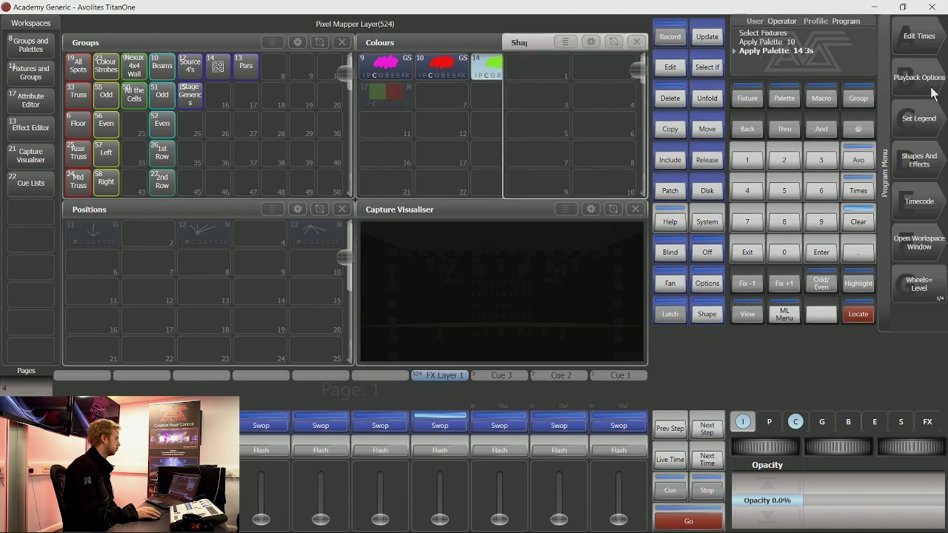
click(594, 43)
click(522, 153)
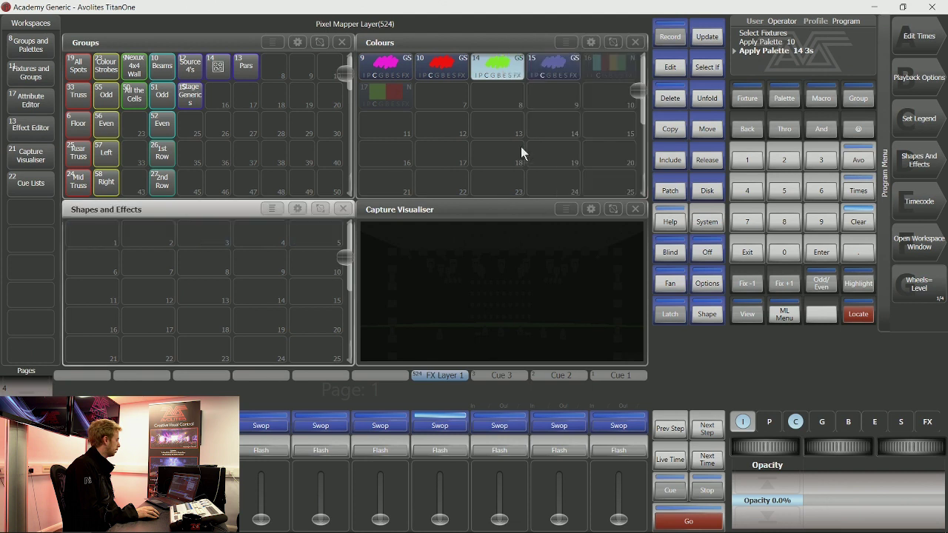
click(853, 228)
click(853, 228)
Step: Locate the Beams group and create a new pixel map effect
click(158, 72)
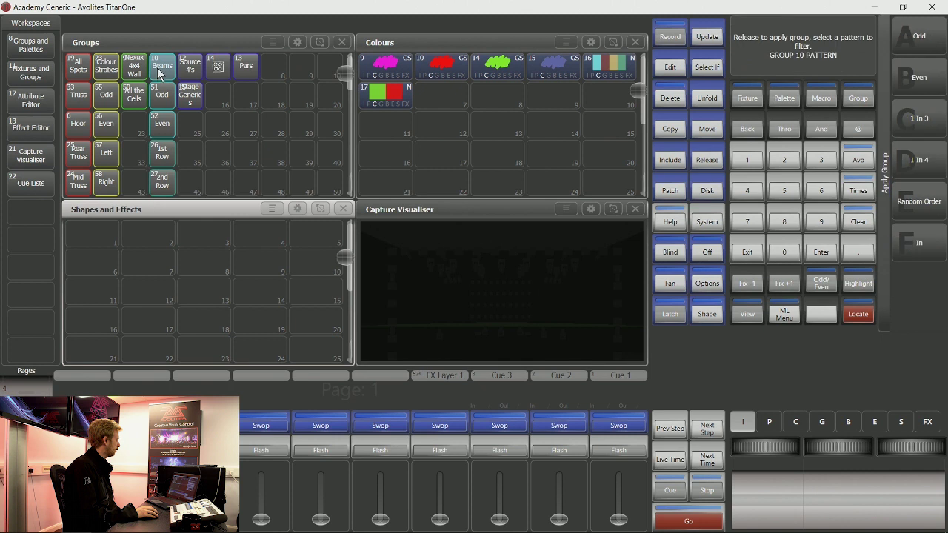
click(859, 315)
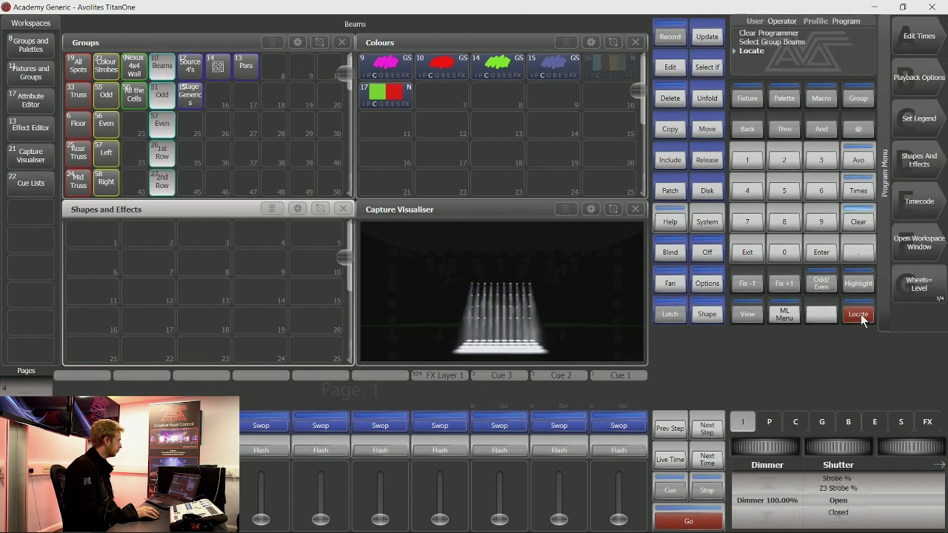
click(932, 162)
click(917, 77)
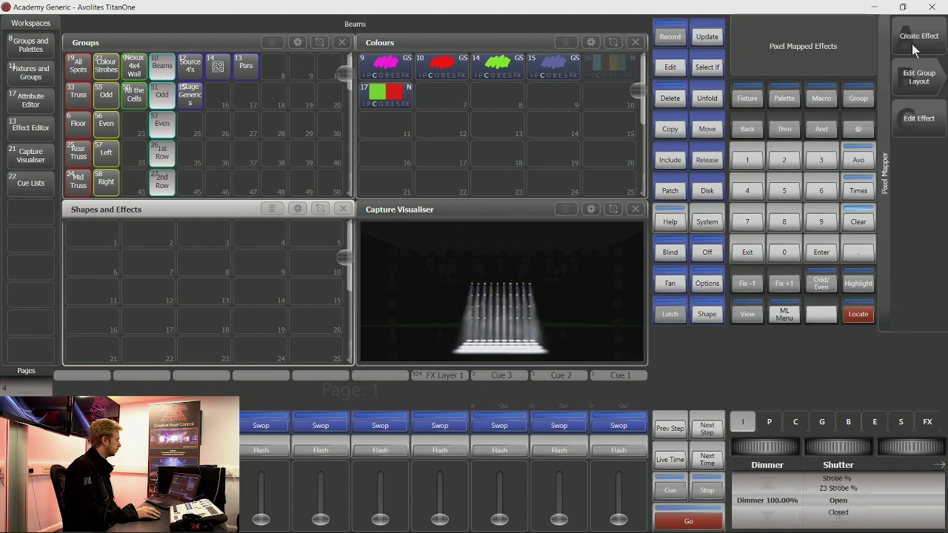
click(913, 50)
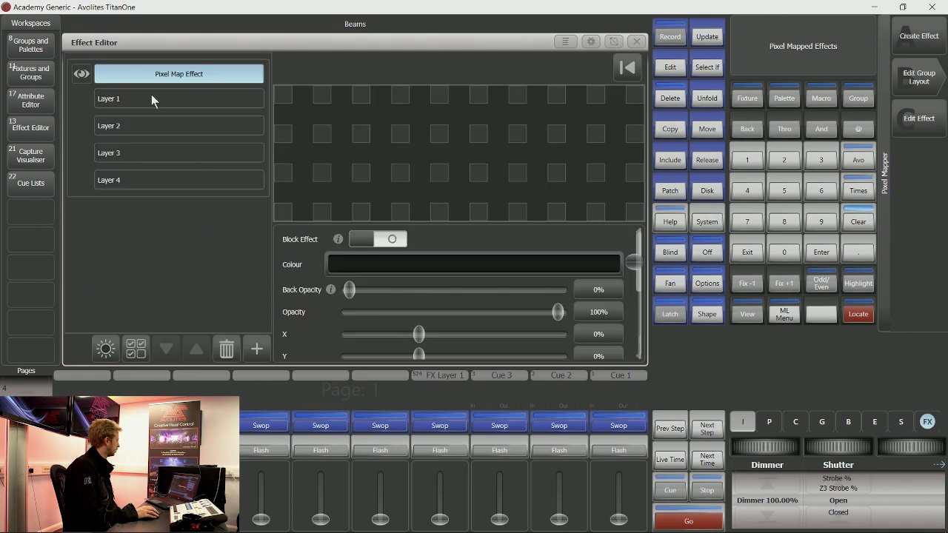
Step: Set Layer 1's colour to red and add a Block with Linear Movement Animation
click(151, 94)
click(358, 273)
click(373, 277)
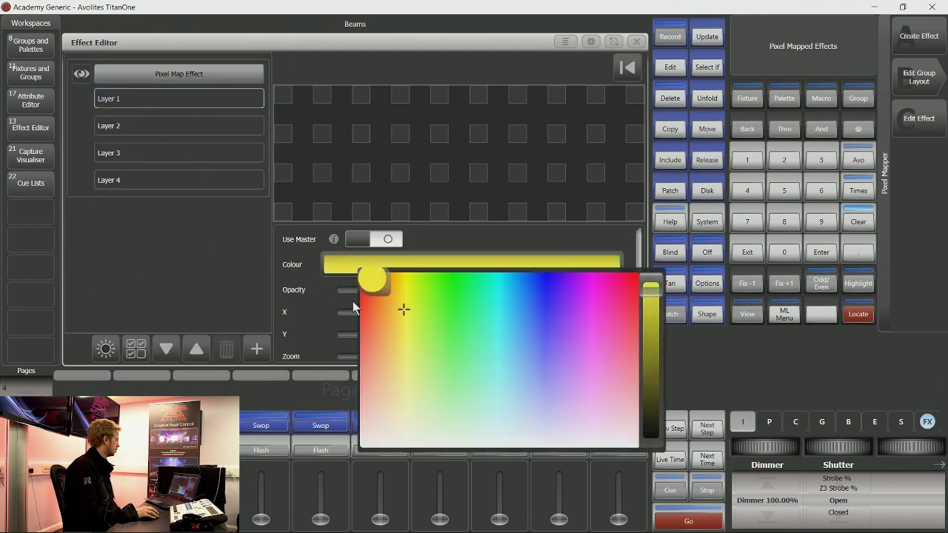
click(360, 278)
click(254, 349)
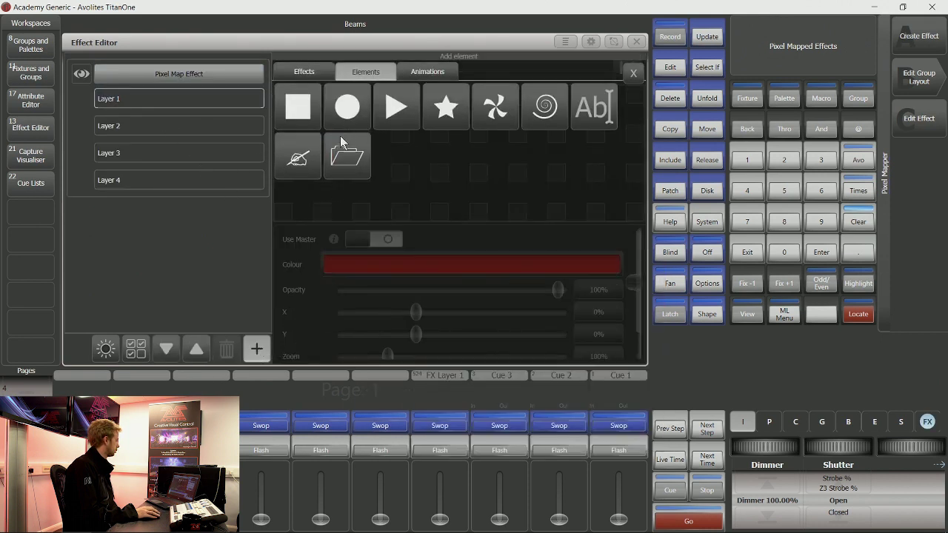
click(298, 106)
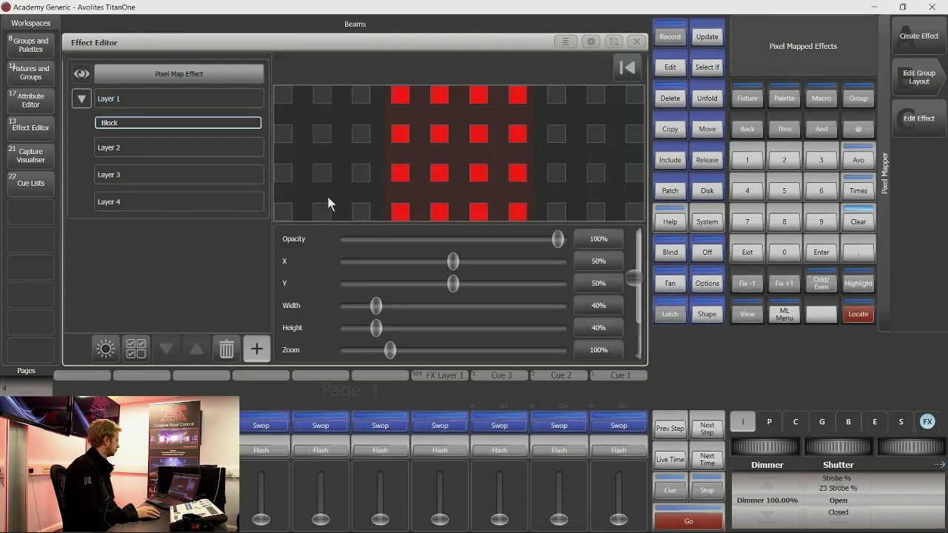
click(343, 130)
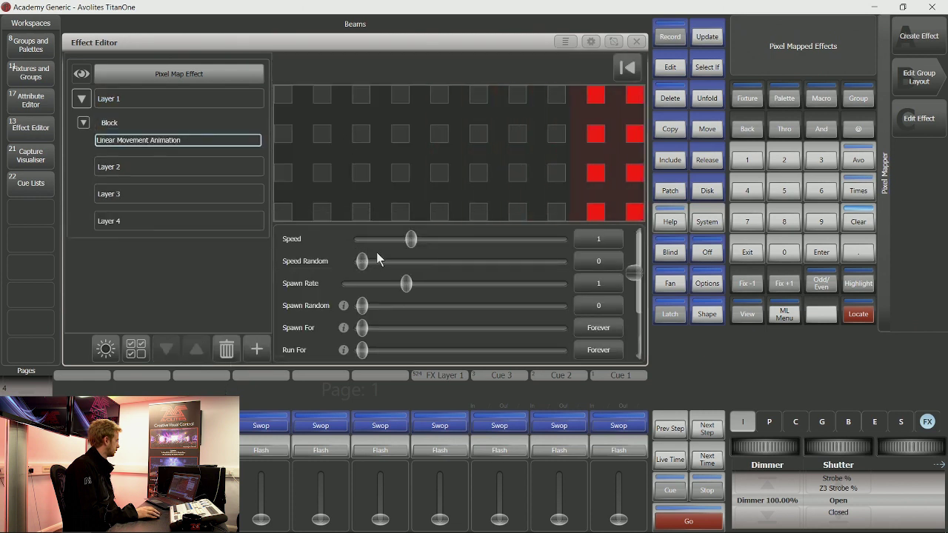
Step: Shift Layer 1's X position to -72%, narrow the Block to 24% width, and close the editor
click(124, 102)
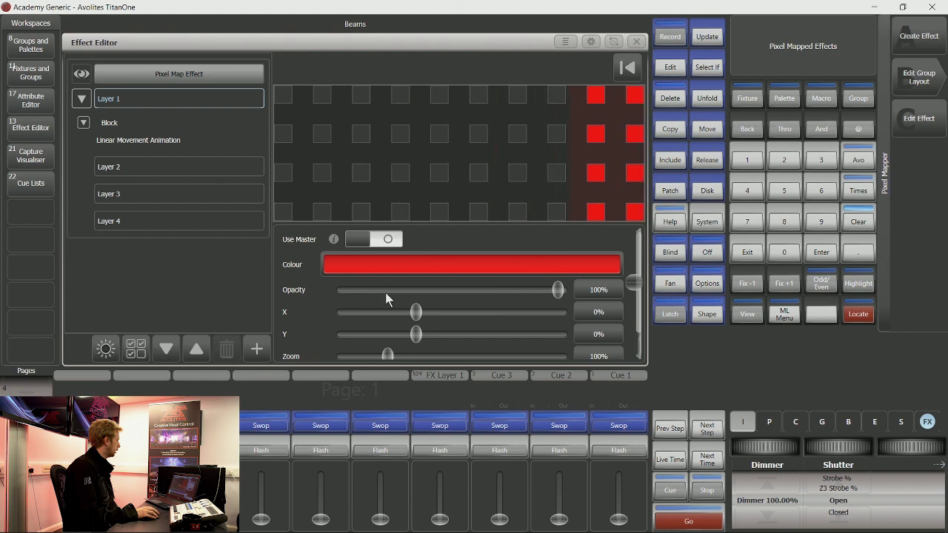
drag(412, 314, 358, 316)
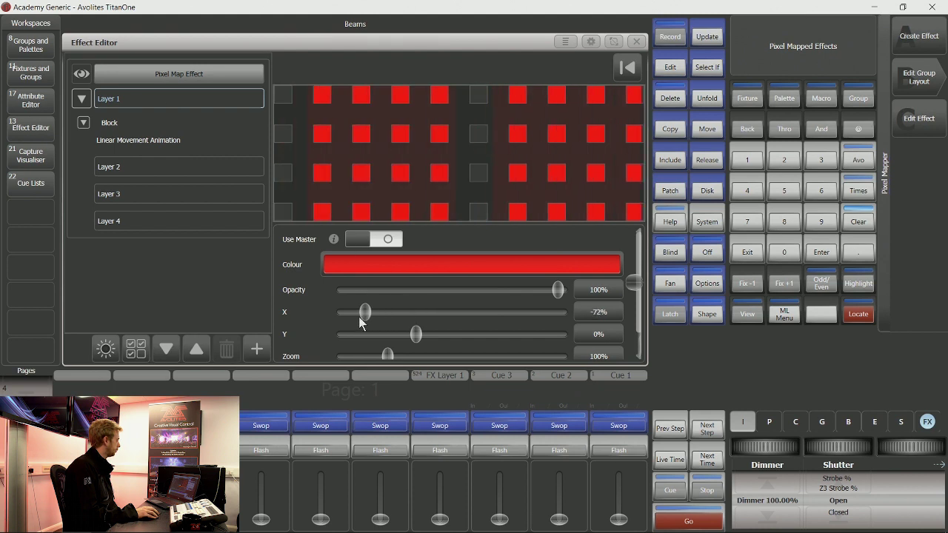
click(114, 122)
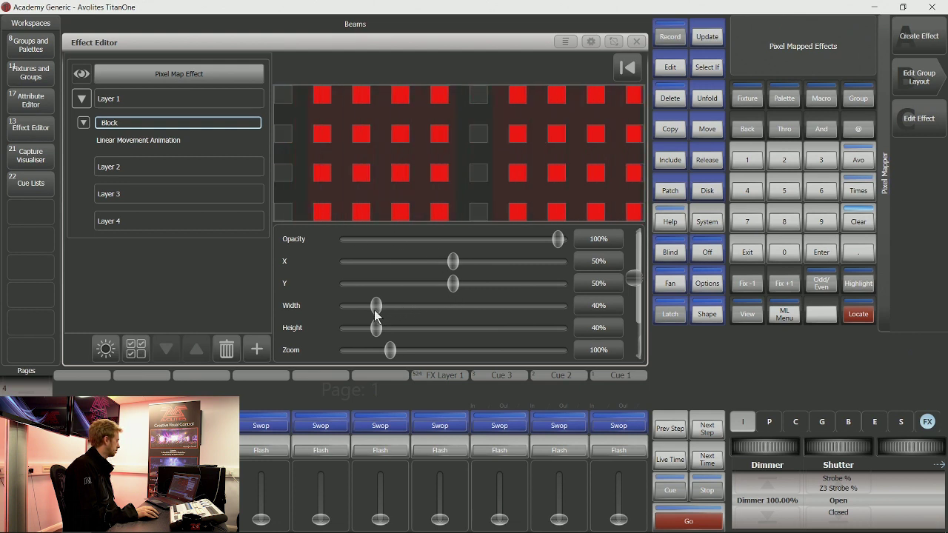
drag(375, 314, 363, 312)
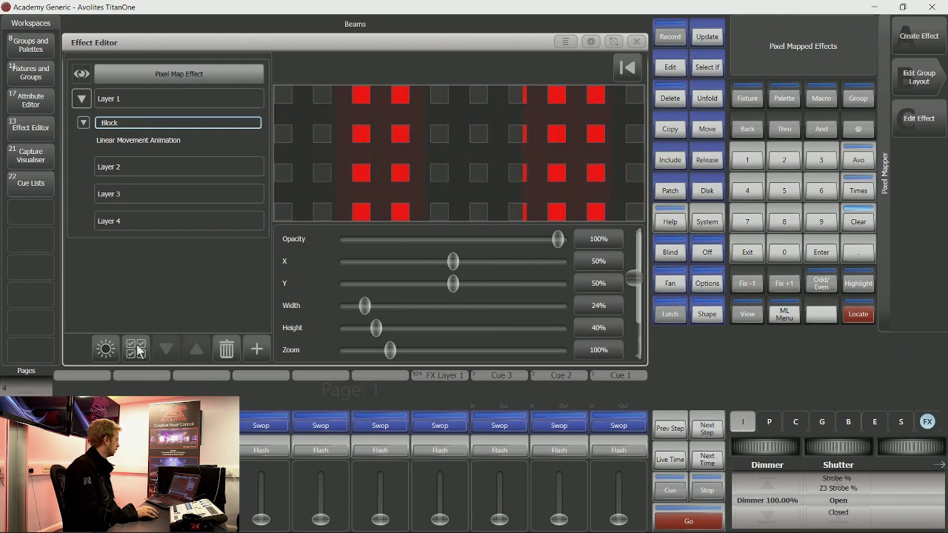
click(635, 43)
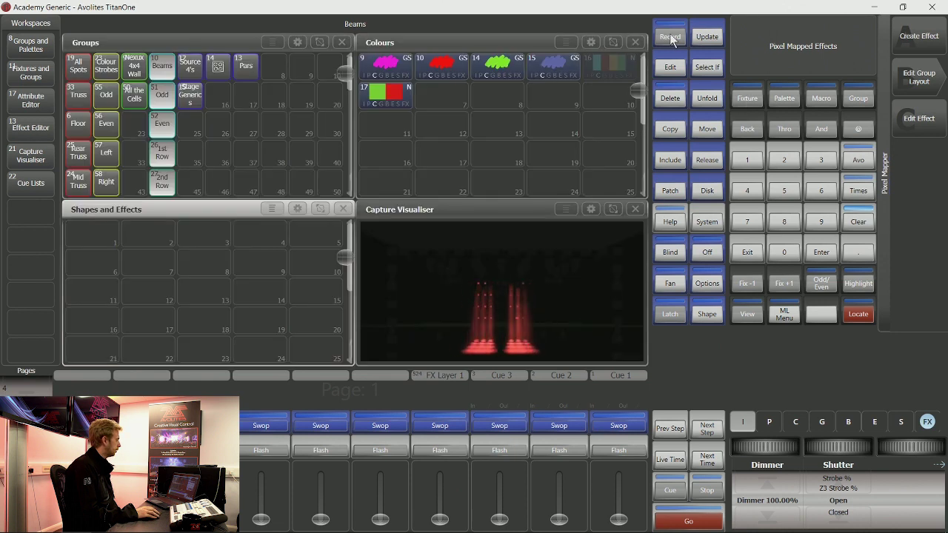
Step: Record the effect as a Global palette, Palette 18, in Shapes and Effects slot 5
click(669, 36)
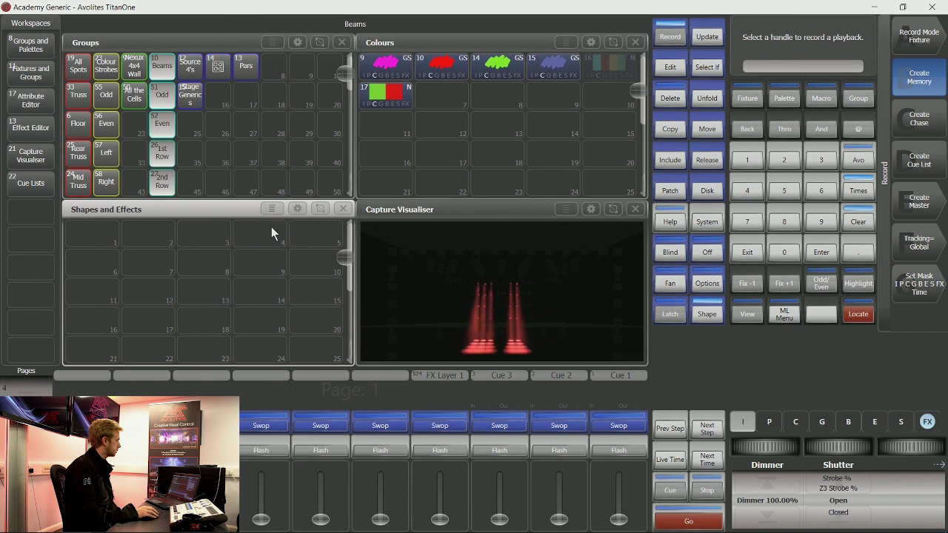
click(787, 99)
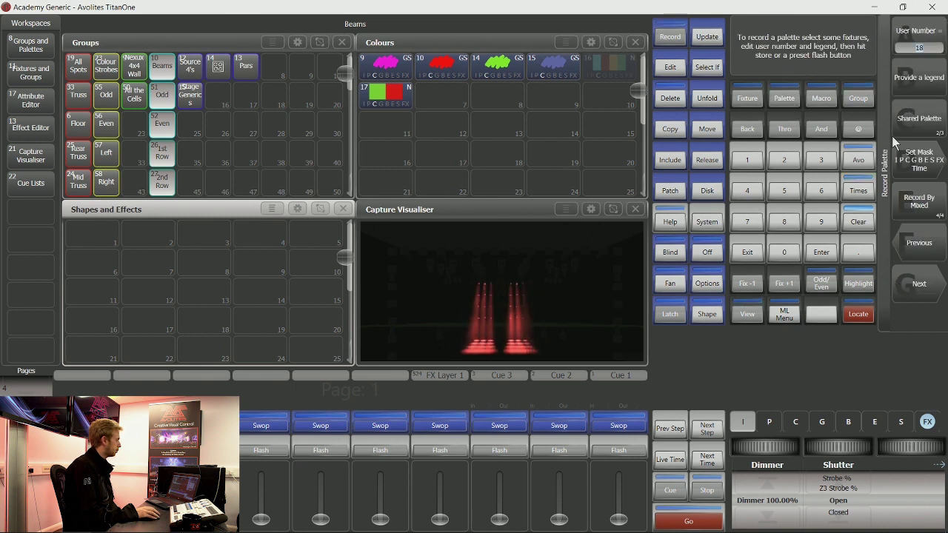
click(935, 133)
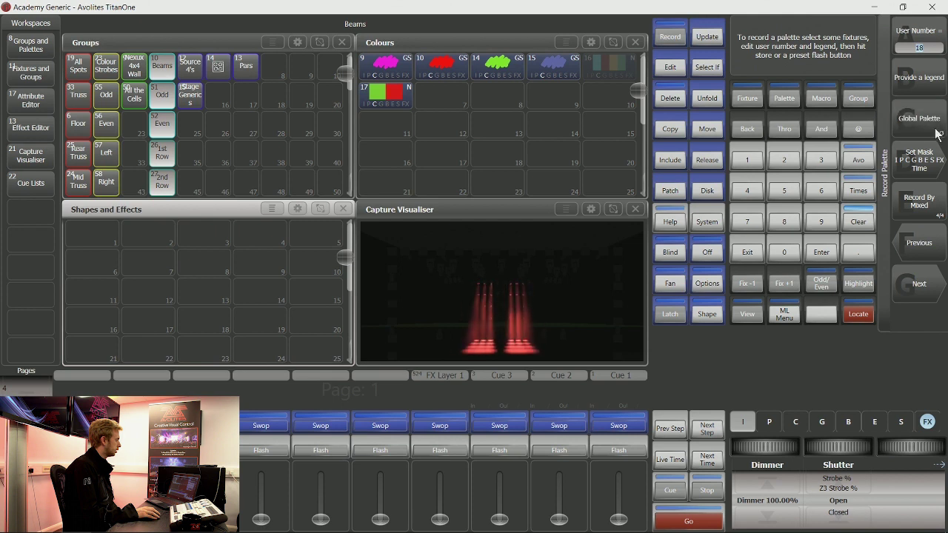
click(938, 128)
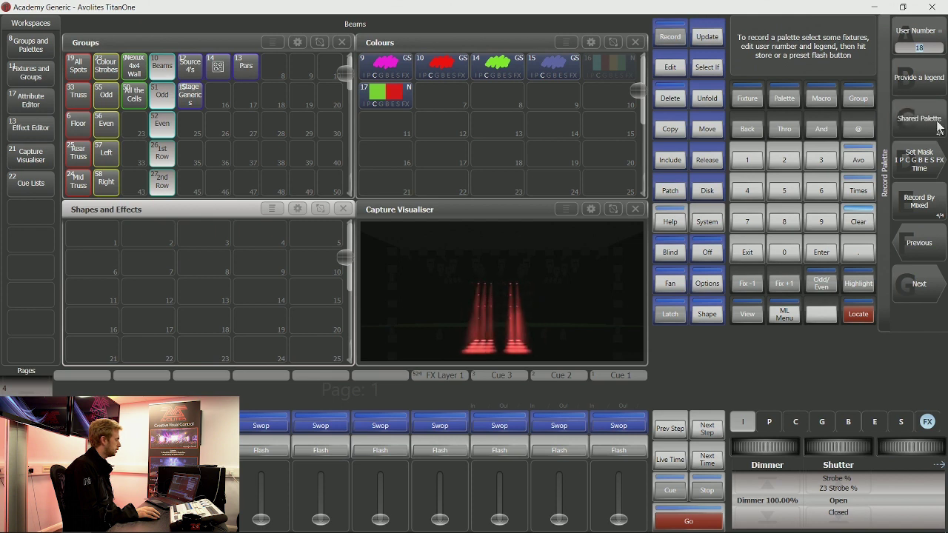
click(937, 127)
click(932, 129)
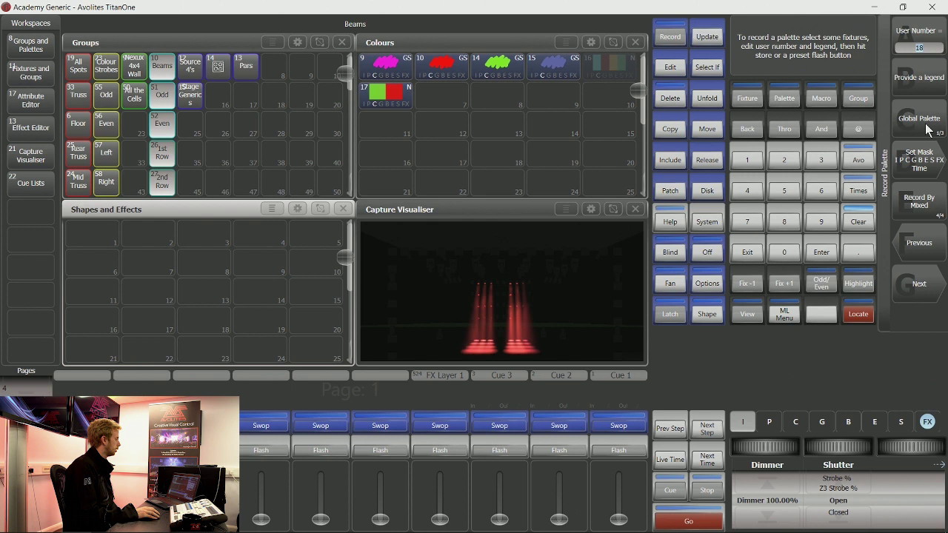
click(319, 231)
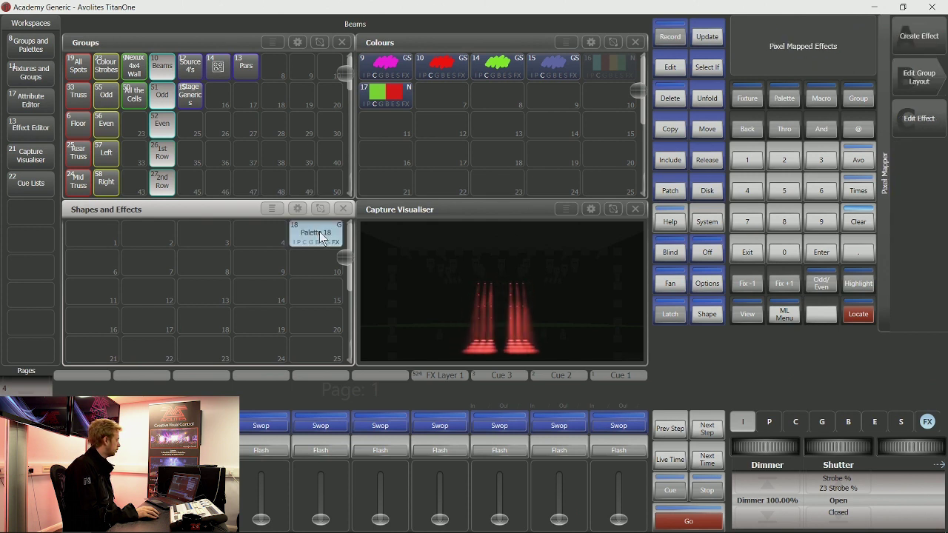
Step: Apply Palette 18 to the located All Spots group, then clear the programmer
click(868, 217)
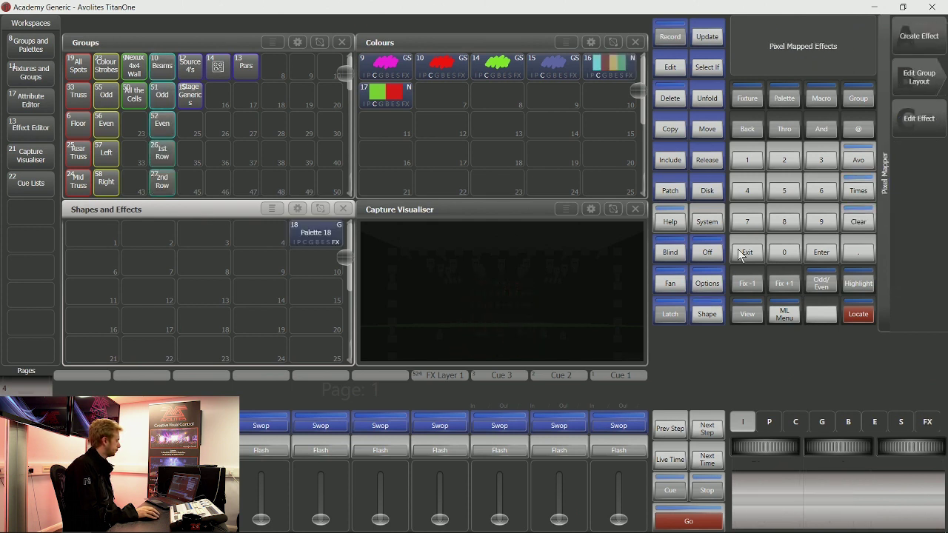
click(74, 69)
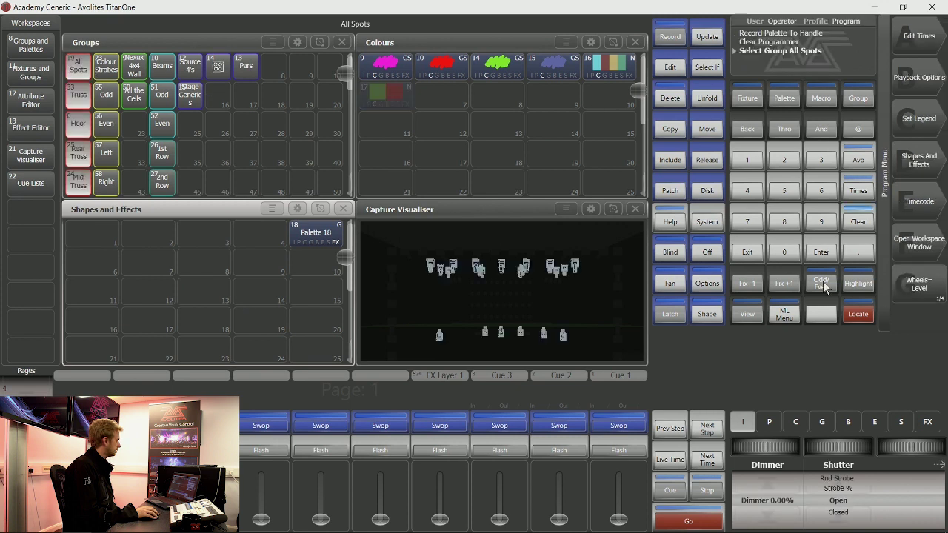
click(863, 314)
click(324, 238)
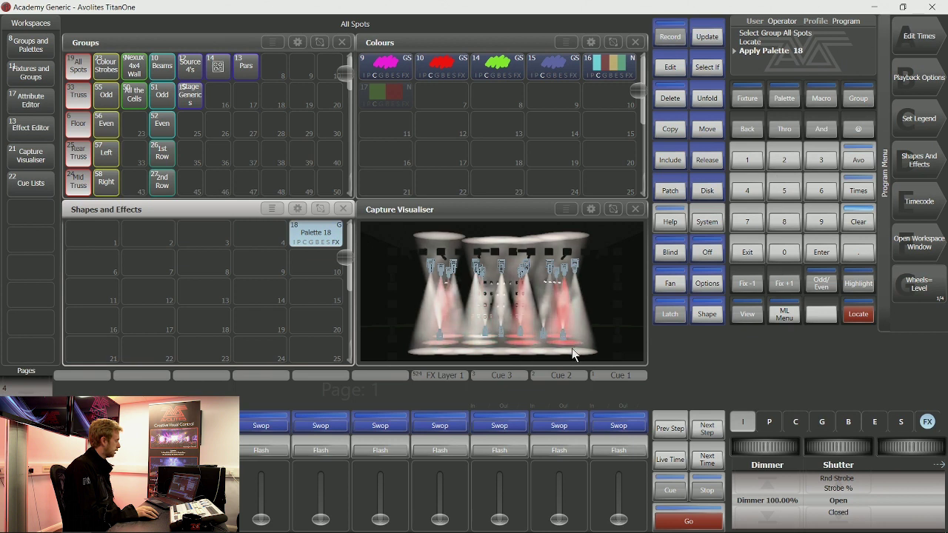
click(858, 222)
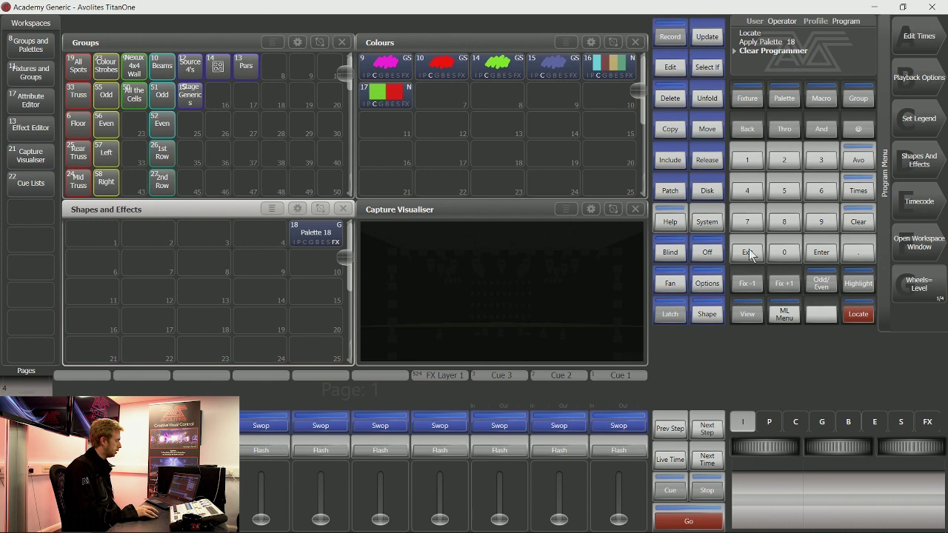